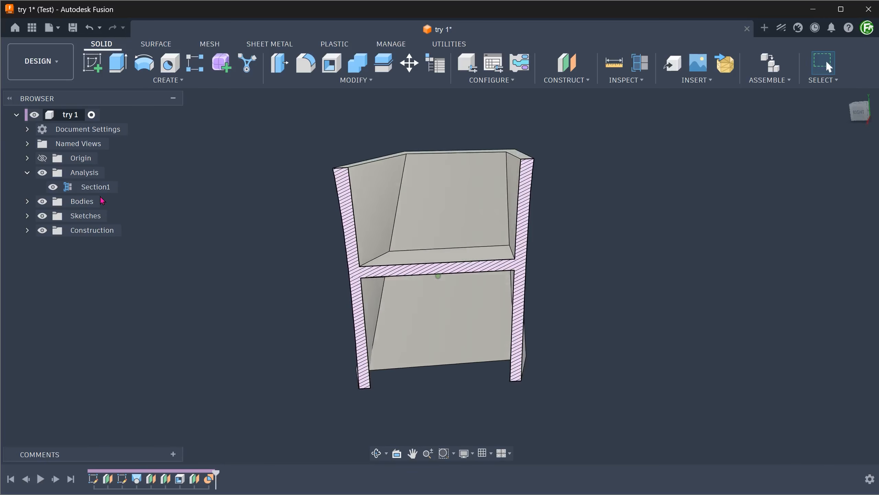
# Step: Open the Section1 analysis for editing and shift its cut plane to inspect the hollow body's internal floor
pyautogui.rightClick(107, 187)
pyautogui.click(148, 215)
pyautogui.keyDown('shift'); pyautogui.moveTo(363, 431); pyautogui.dragTo(530, 368, button='middle'); pyautogui.keyUp('shift')
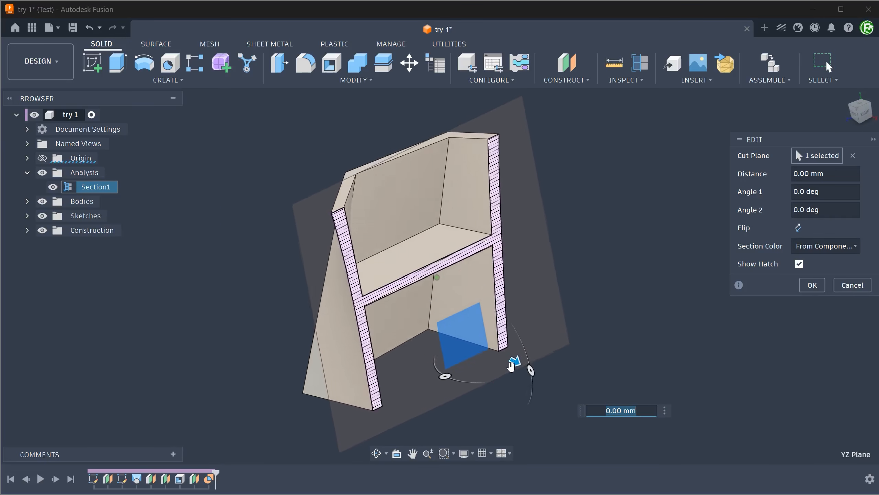
pyautogui.moveTo(512, 365)
pyautogui.mouseDown()
pyautogui.moveTo(539, 371)
pyautogui.moveTo(506, 363)
pyautogui.mouseUp()
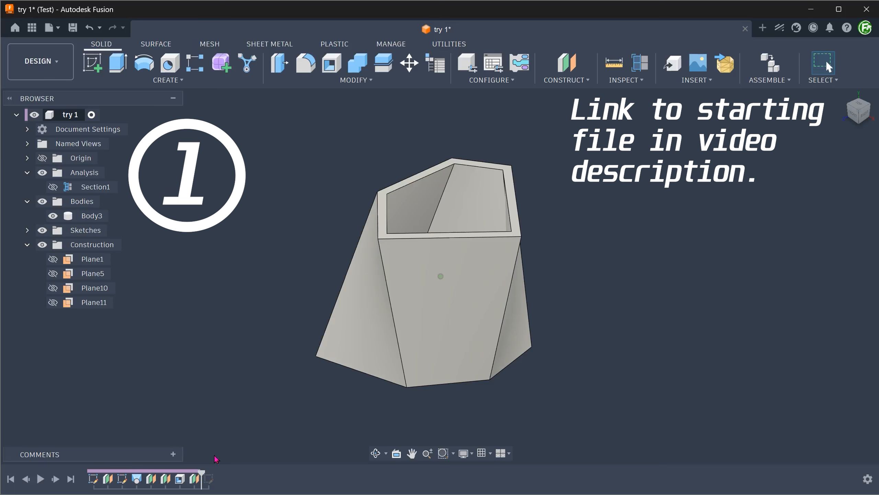
# Step: Roll the timeline forward to include the circle sketch and extrude the circle symmetrically to a 5 mm whole length, joined to the body
pyautogui.moveTo(202, 472); pyautogui.dragTo(216, 472)
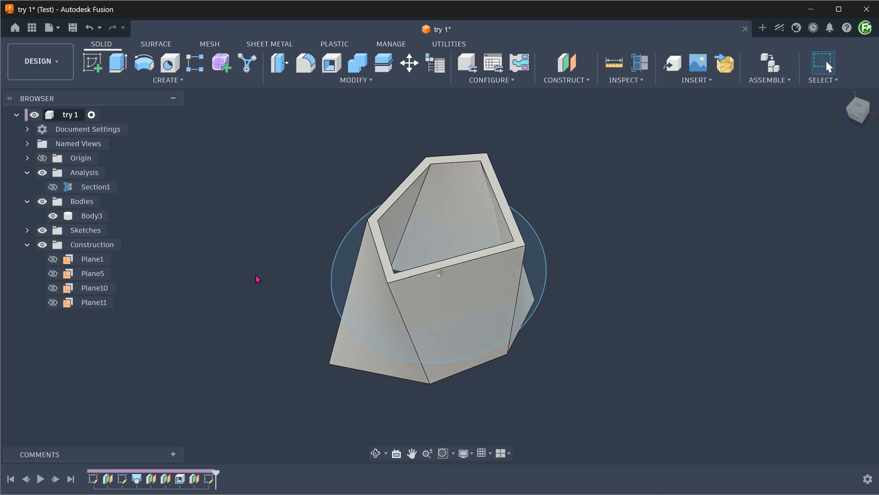
pyautogui.click(342, 277)
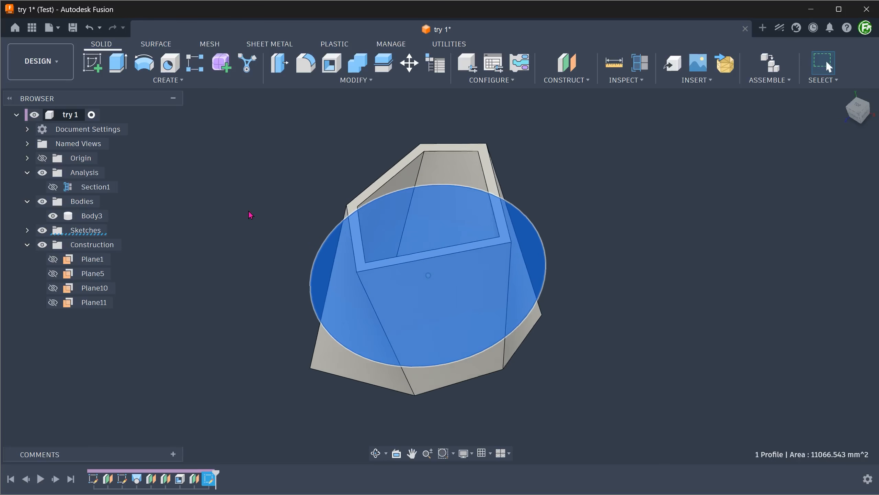
pyautogui.press('e')
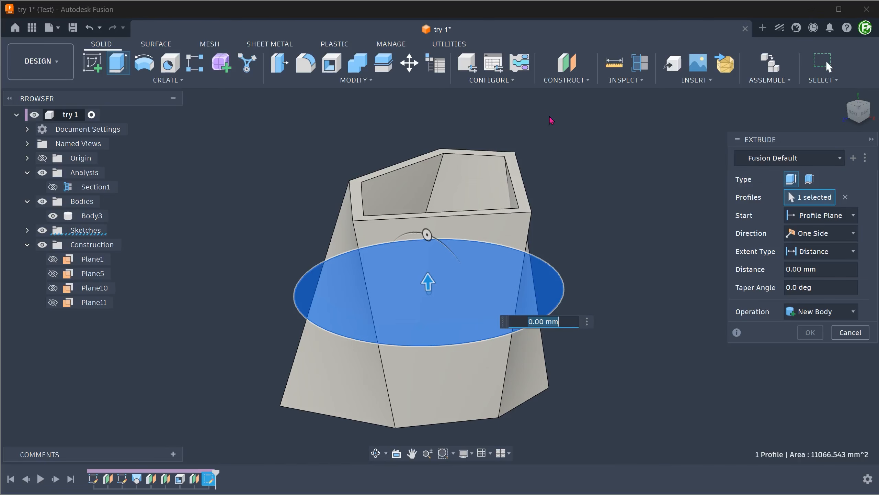
pyautogui.click(806, 233)
pyautogui.click(815, 276)
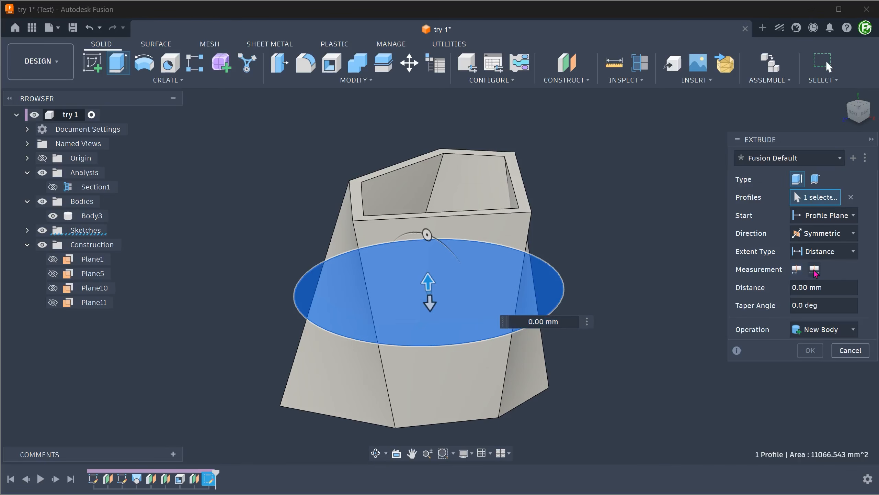
pyautogui.click(816, 274)
pyautogui.write('5')
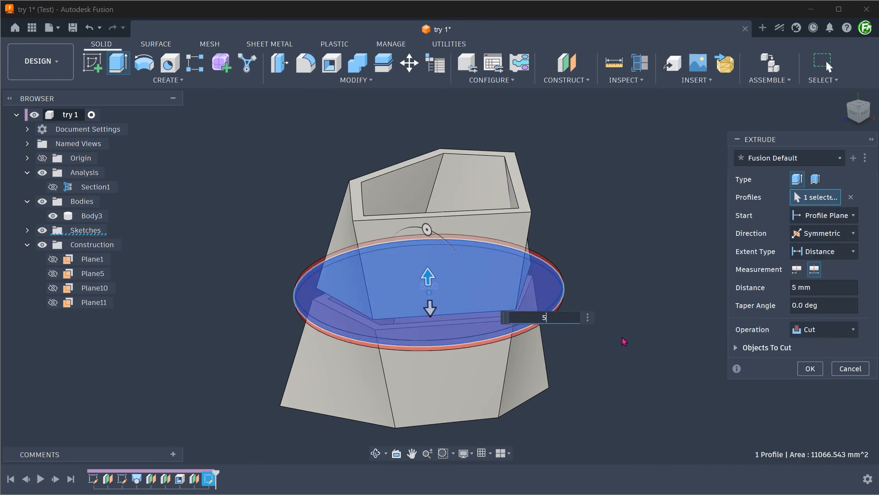
pyautogui.click(826, 331)
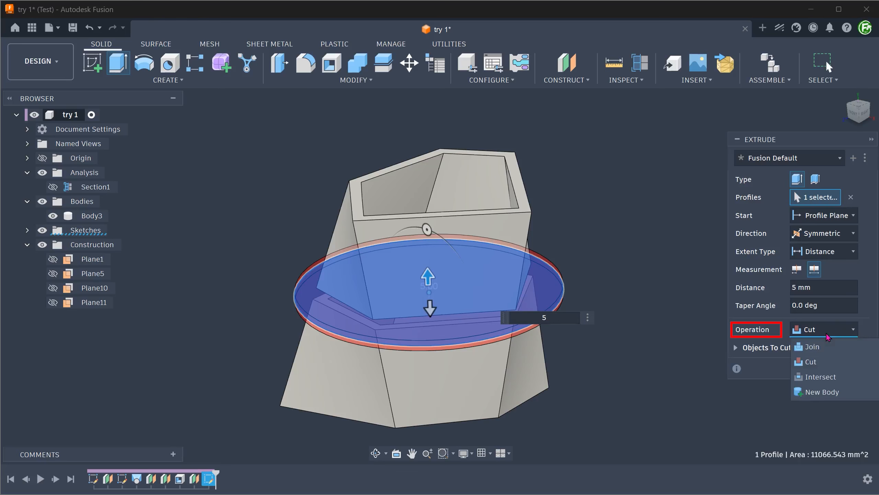
pyautogui.click(828, 347)
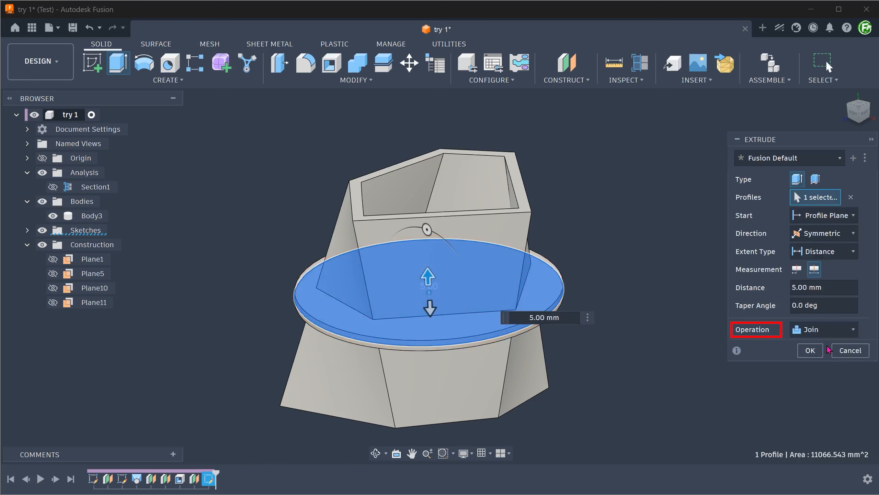
pyautogui.click(810, 350)
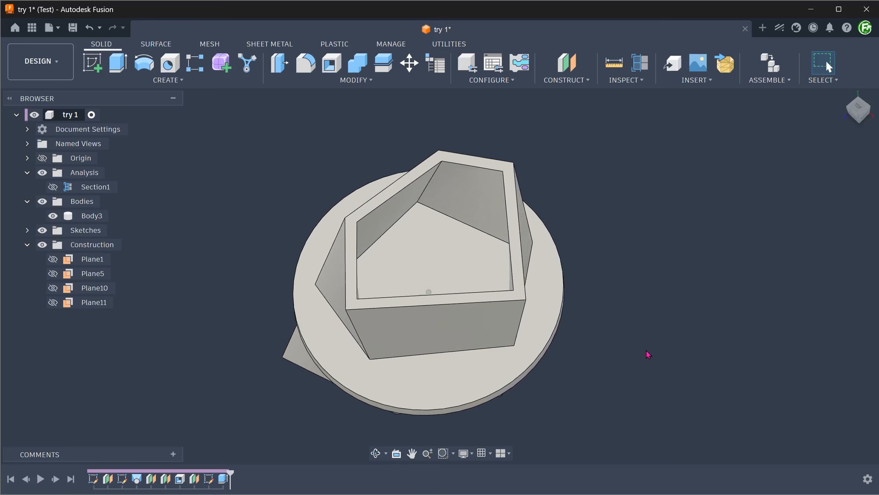
# Step: Delete the disc's upper, side and lower faces outside the hollow body, and check the inside with the Section1 analysis
pyautogui.click(476, 317)
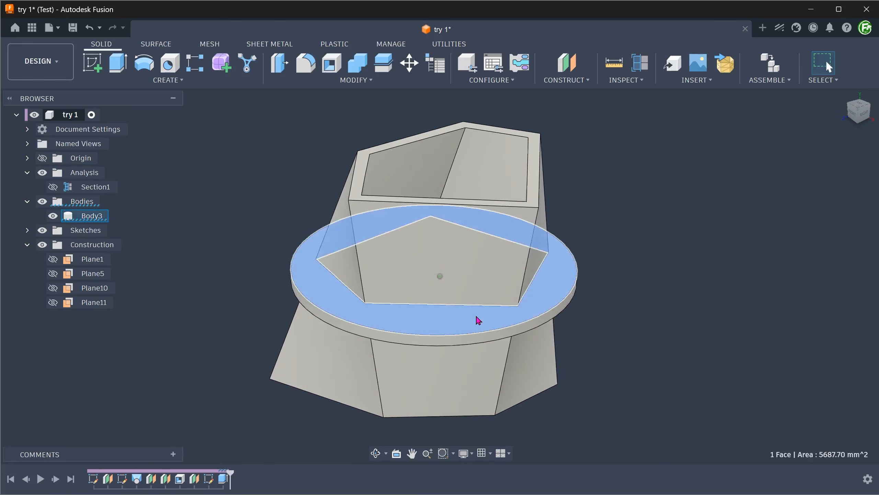
pyautogui.keyDown('ctrl'); pyautogui.click(483, 342); pyautogui.keyUp('ctrl')
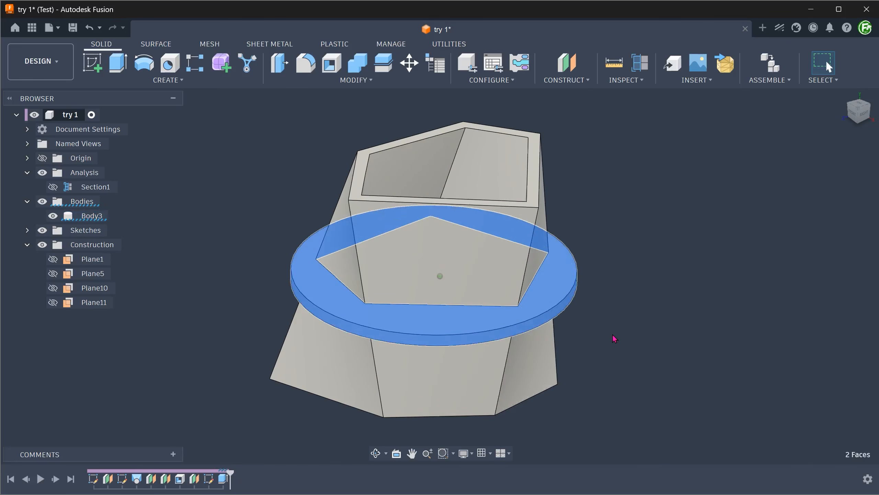
pyautogui.keyDown('ctrl'); pyautogui.click(585, 295); pyautogui.keyUp('ctrl')
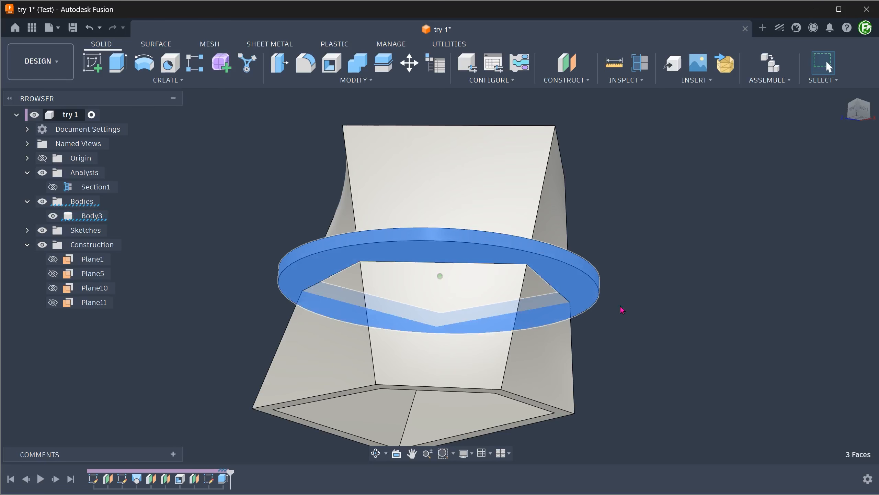
pyautogui.press('Delete')
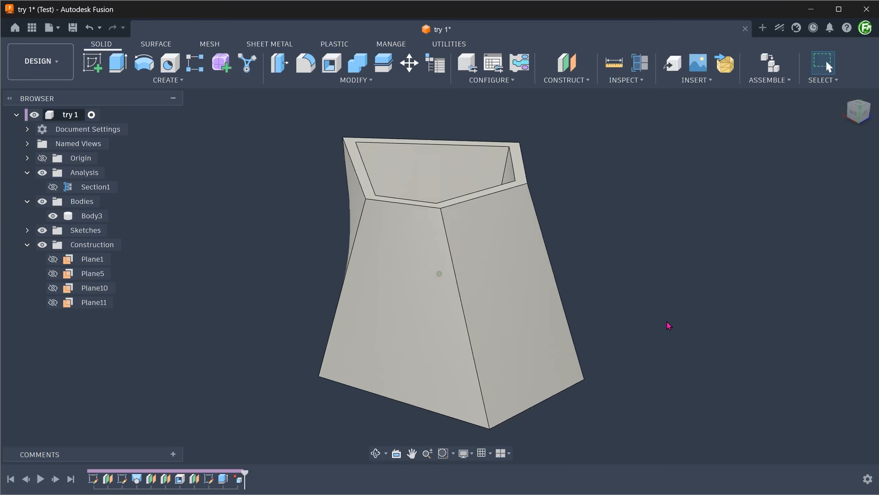
pyautogui.click(53, 187)
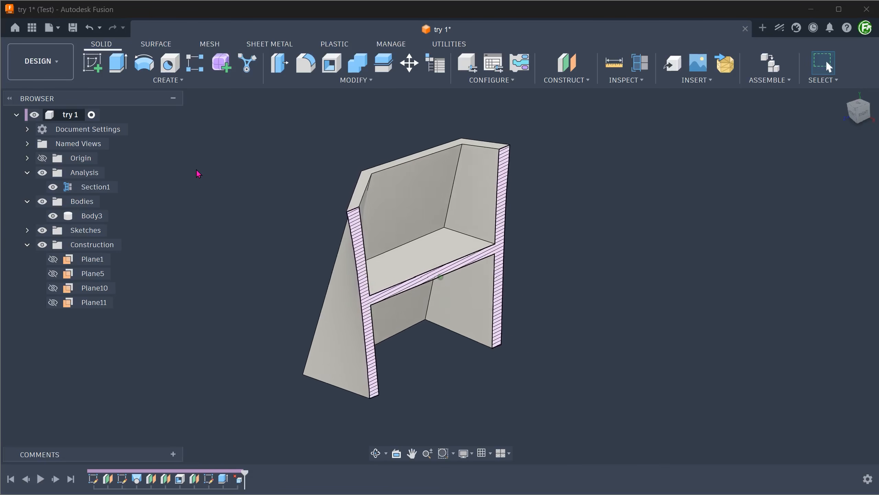
pyautogui.click(53, 187)
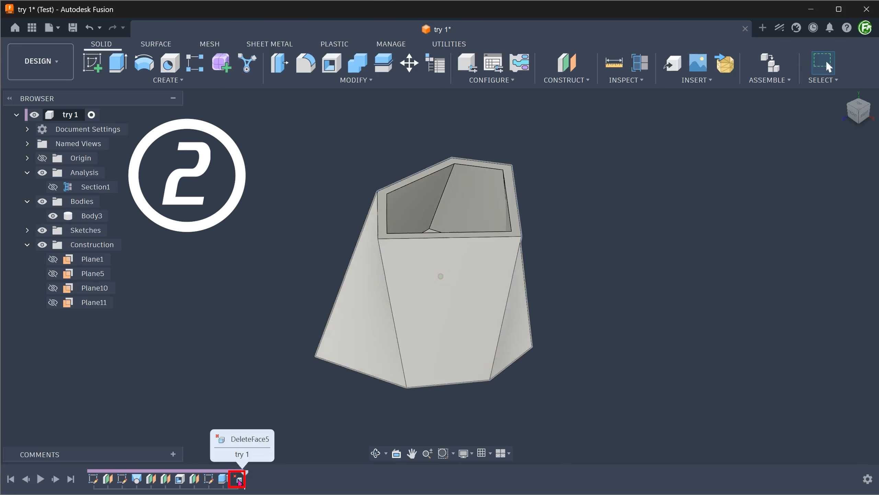
# Step: Remove the face deletion from the timeline and change the disc extrusion's operation to New Body
pyautogui.click(239, 480)
pyautogui.press('Delete')
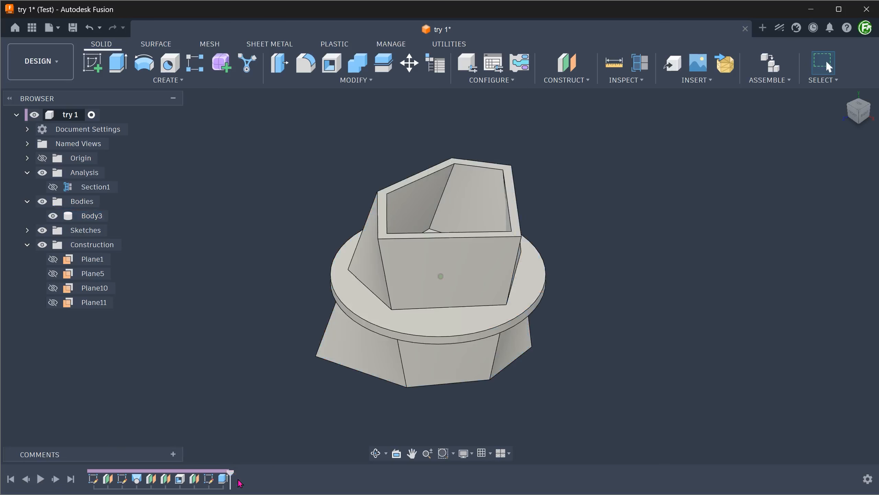
pyautogui.doubleClick(221, 479)
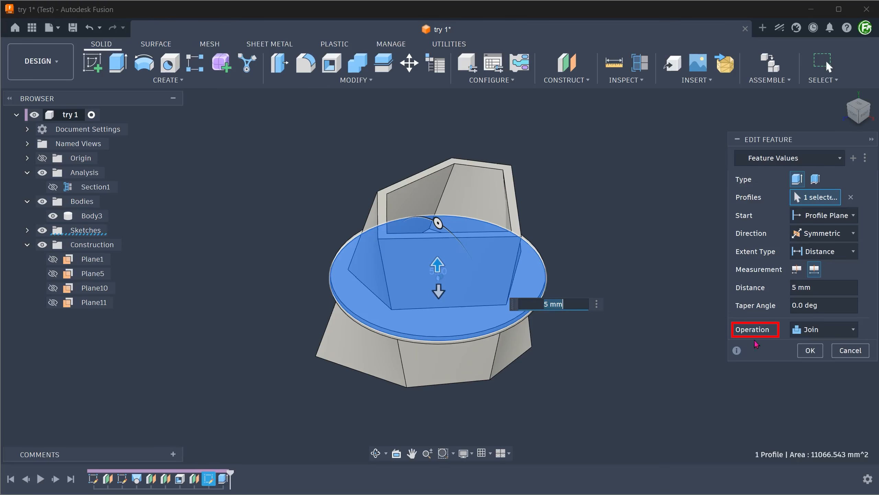
pyautogui.click(824, 329)
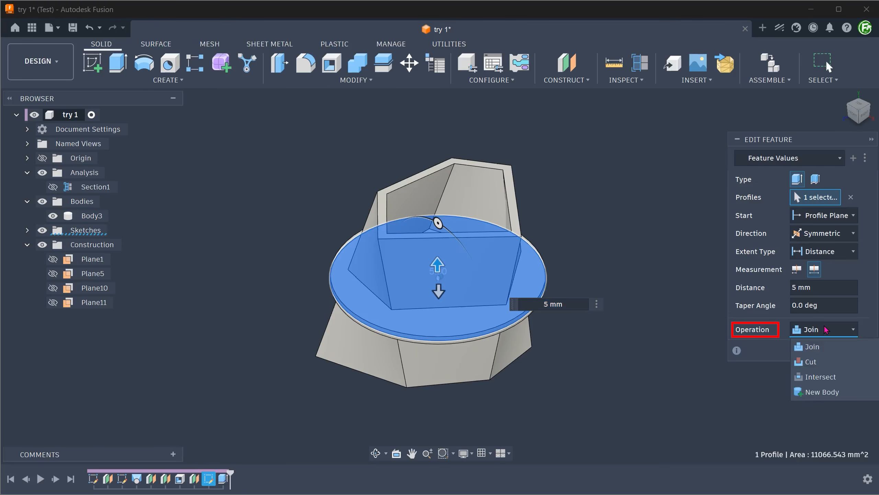
pyautogui.click(848, 395)
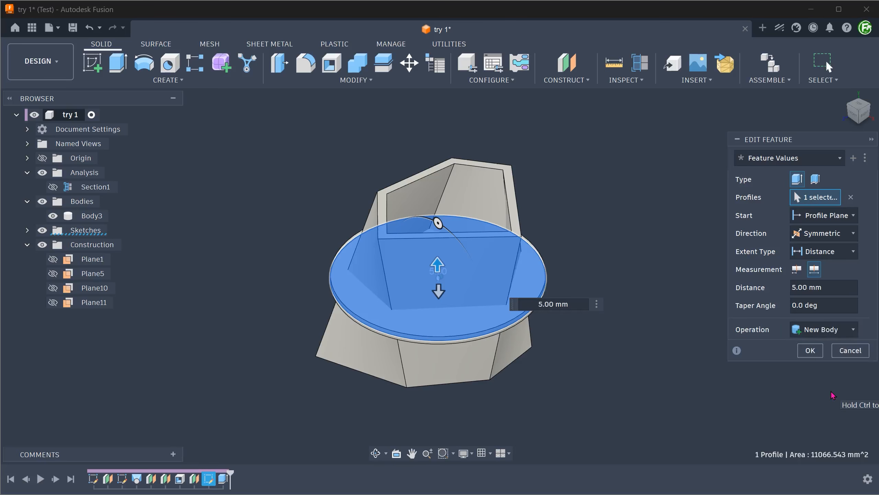
pyautogui.click(810, 350)
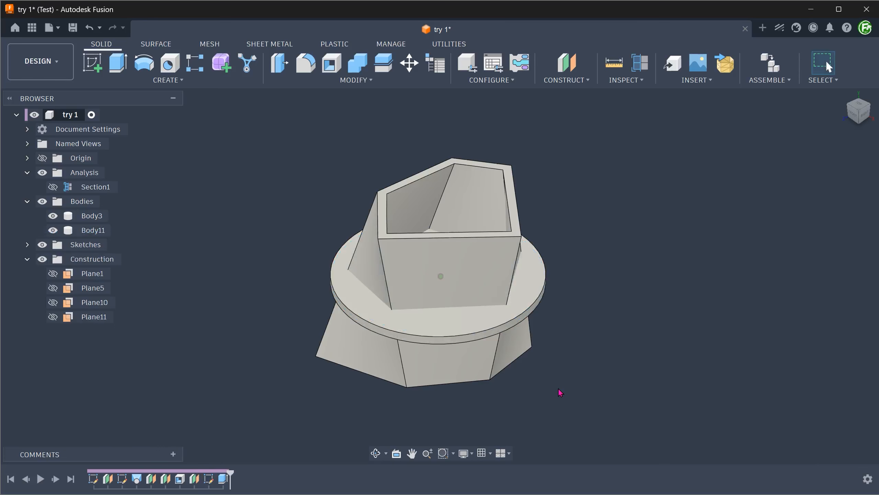
# Step: Highlight the hollow body and the disc body in turn to tell them apart
pyautogui.click(93, 230)
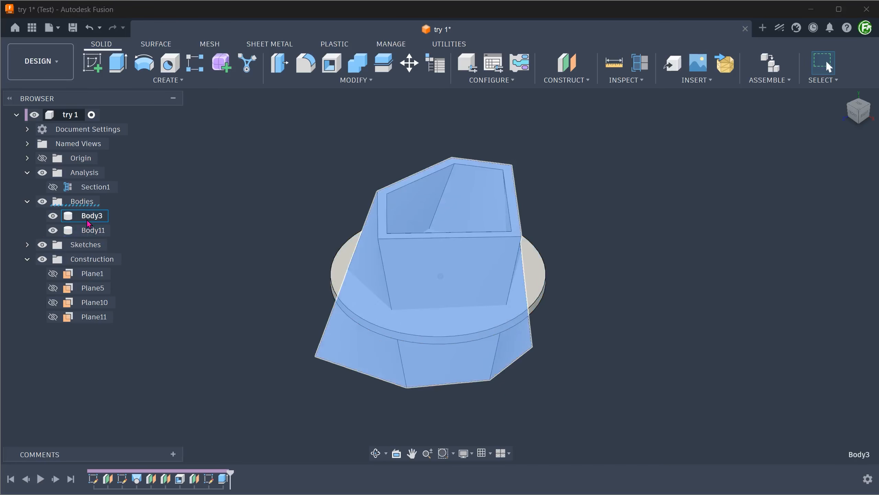
pyautogui.click(93, 230)
pyautogui.click(216, 212)
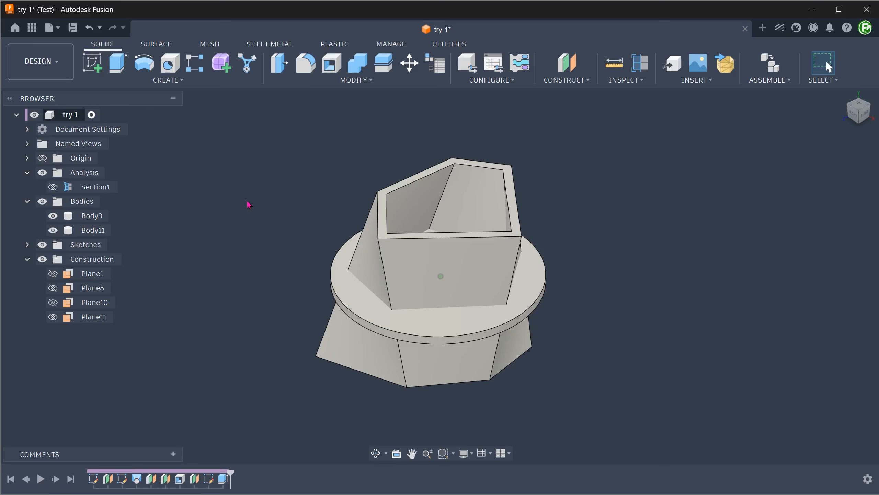
# Step: Combine with the Cut operation, using the disc as target and the hollow body as tool, with Keep Tools enabled
pyautogui.click(308, 82)
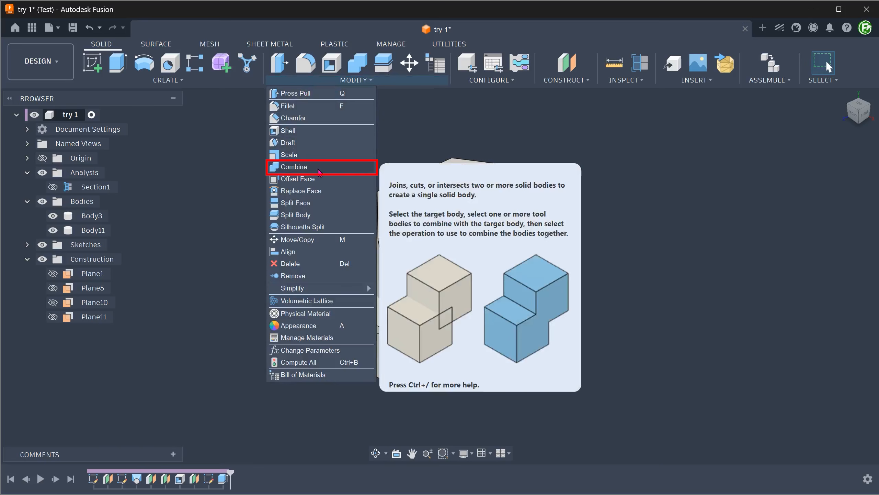
pyautogui.click(319, 172)
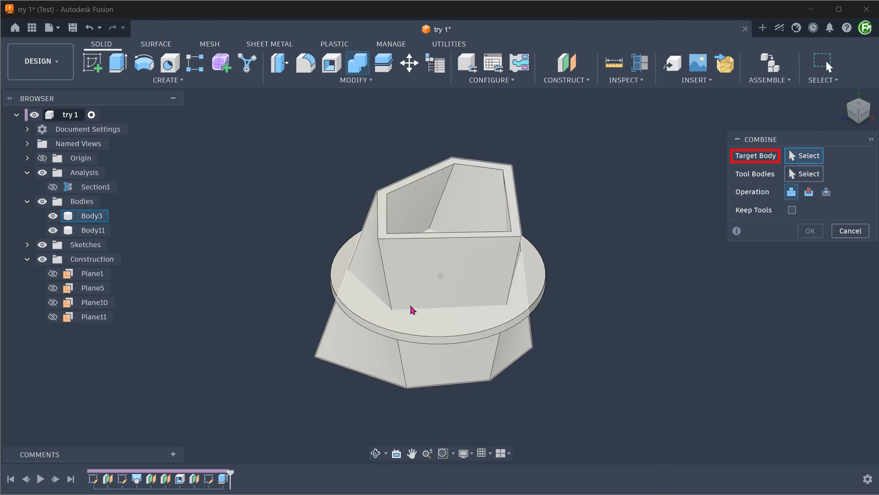
pyautogui.click(449, 323)
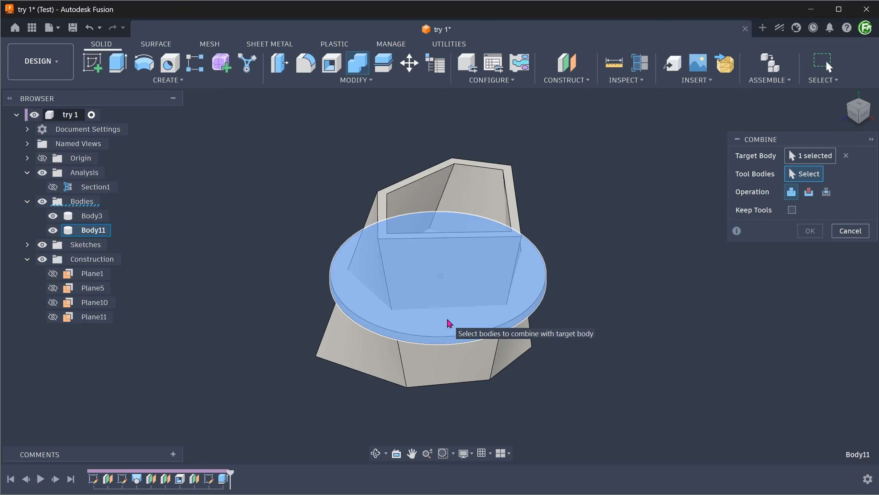
pyautogui.click(486, 181)
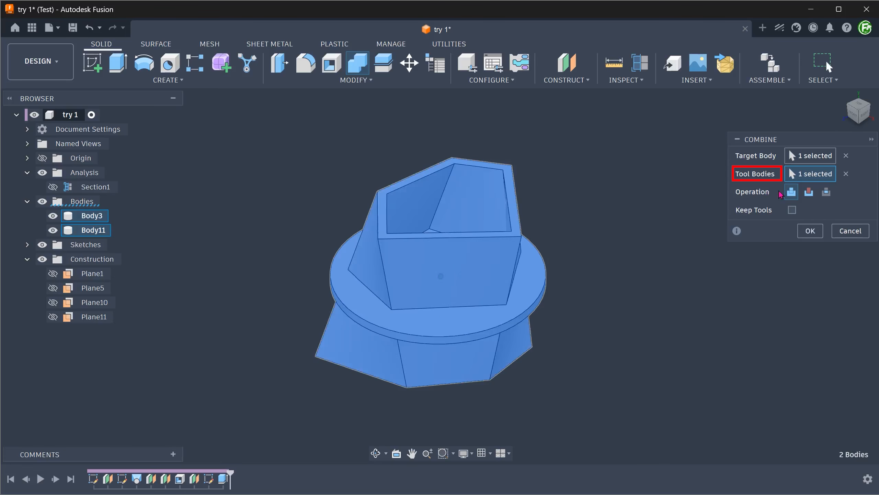
pyautogui.click(814, 195)
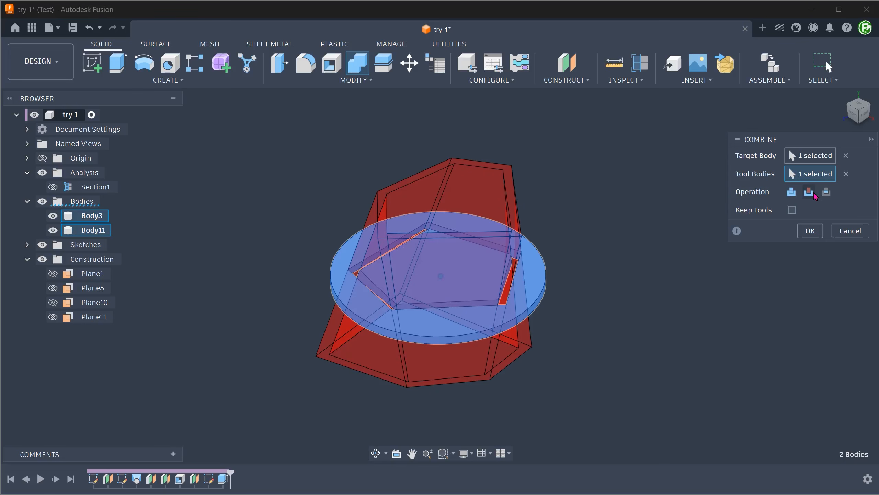
pyautogui.click(792, 210)
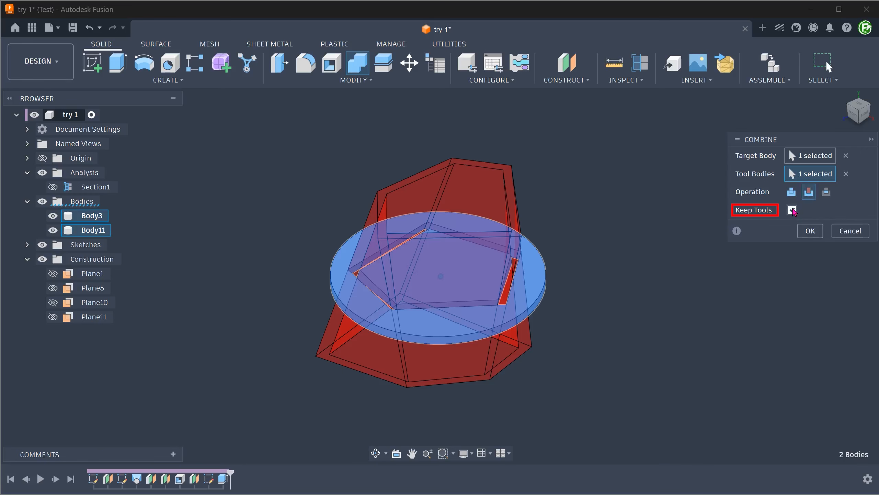
pyautogui.click(810, 230)
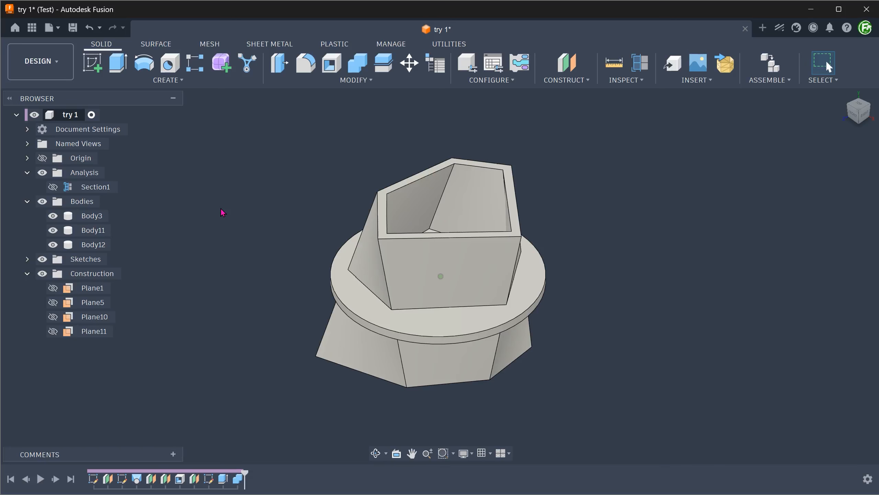
# Step: Identify the three bodies and hide Body12, the disc ring outside the hollow body
pyautogui.click(94, 218)
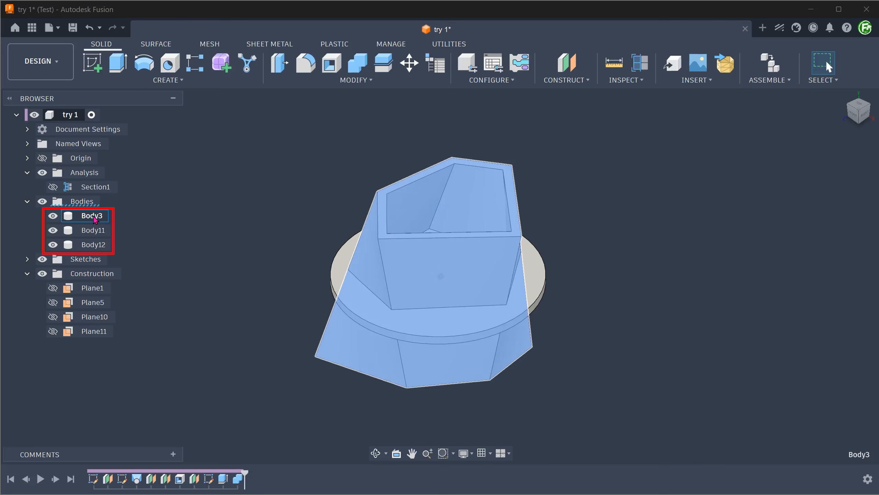
pyautogui.click(92, 231)
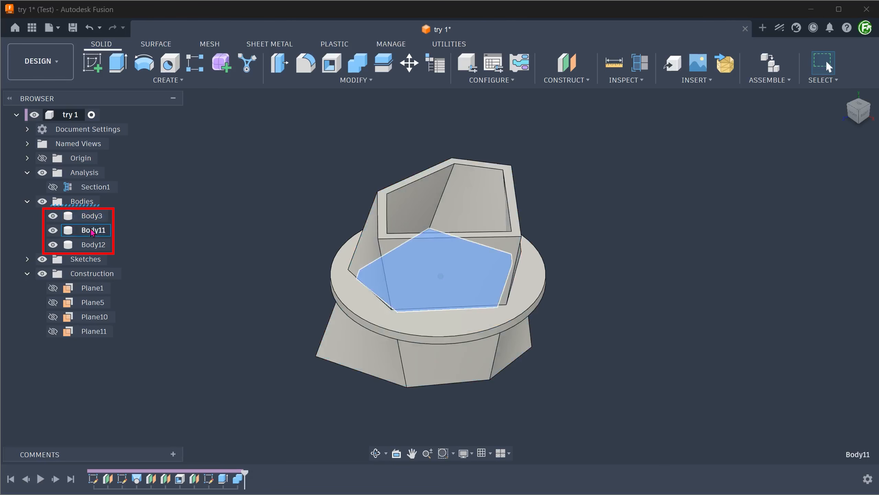
pyautogui.click(96, 245)
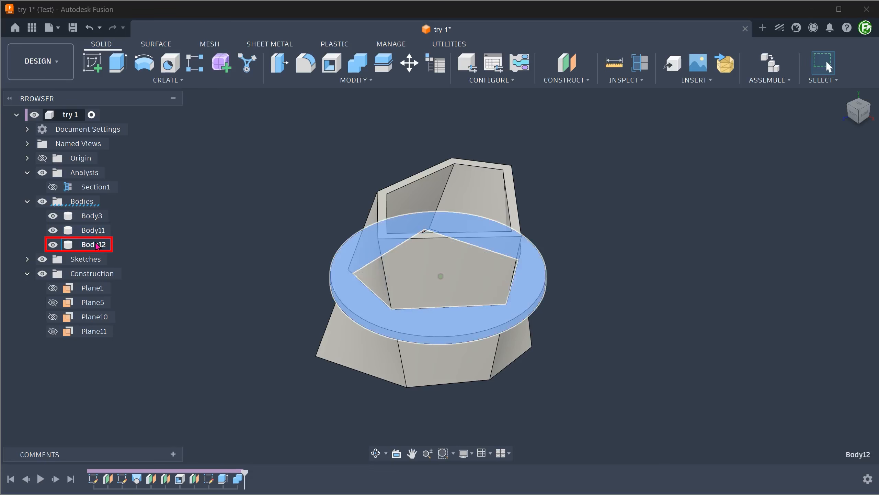
pyautogui.click(53, 244)
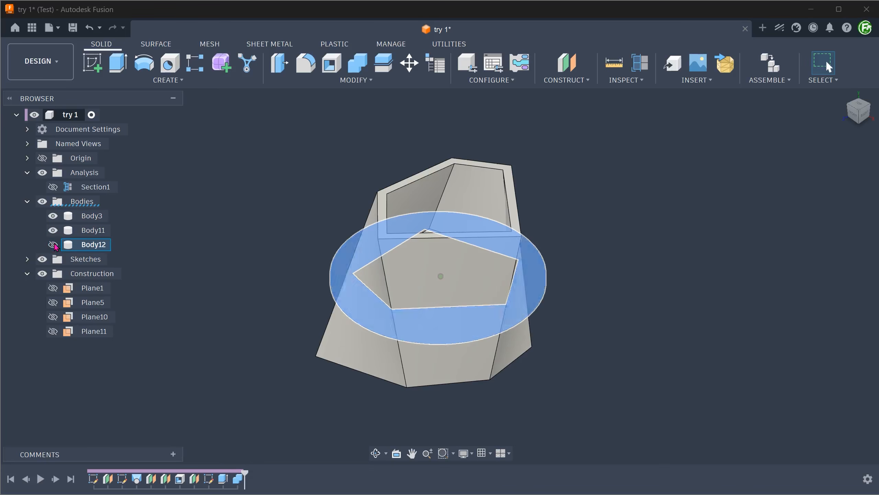
pyautogui.click(196, 234)
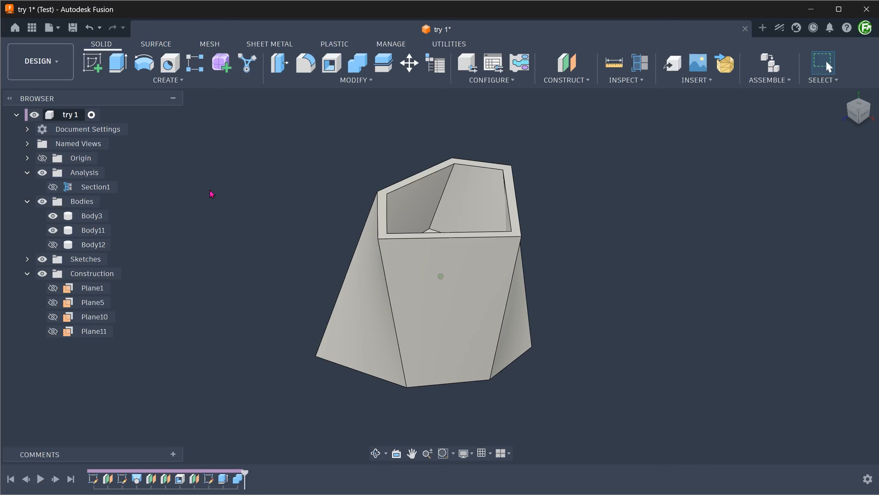
# Step: Combine the hollow body as target with the trimmed disc as tool, using the Join operation with Keep Tools disabled
pyautogui.click(296, 83)
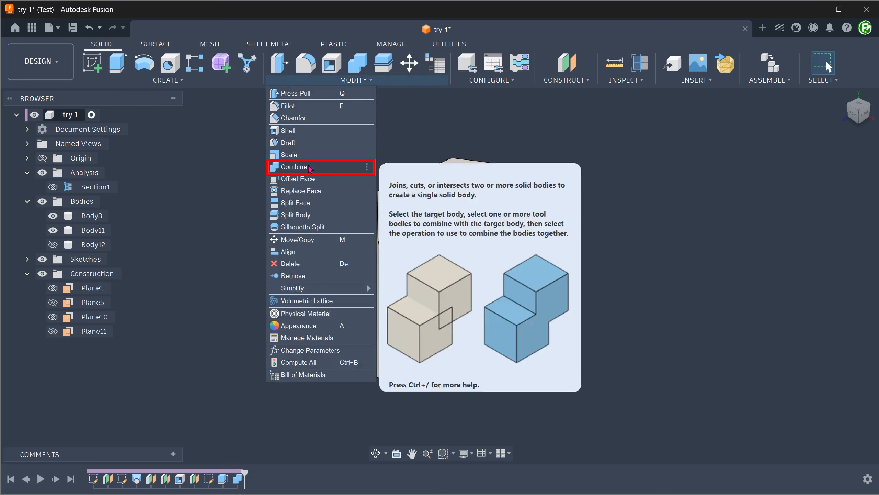
pyautogui.click(310, 169)
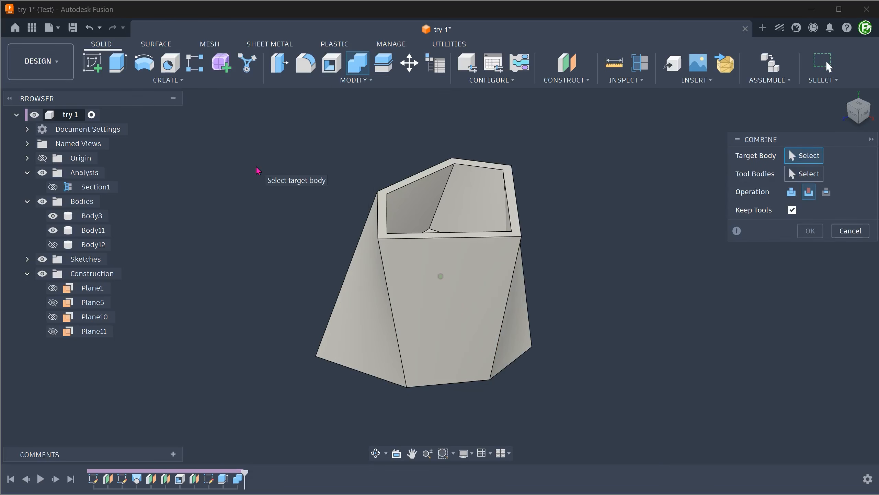
pyautogui.click(427, 280)
pyautogui.keyDown('shift'); pyautogui.moveTo(418, 279); pyautogui.dragTo(440, 236, button='middle'); pyautogui.keyUp('shift')
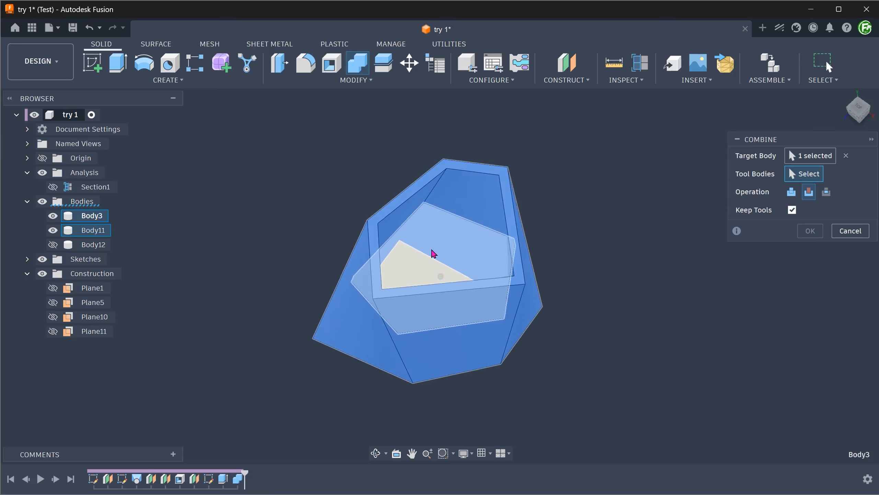
pyautogui.click(440, 244)
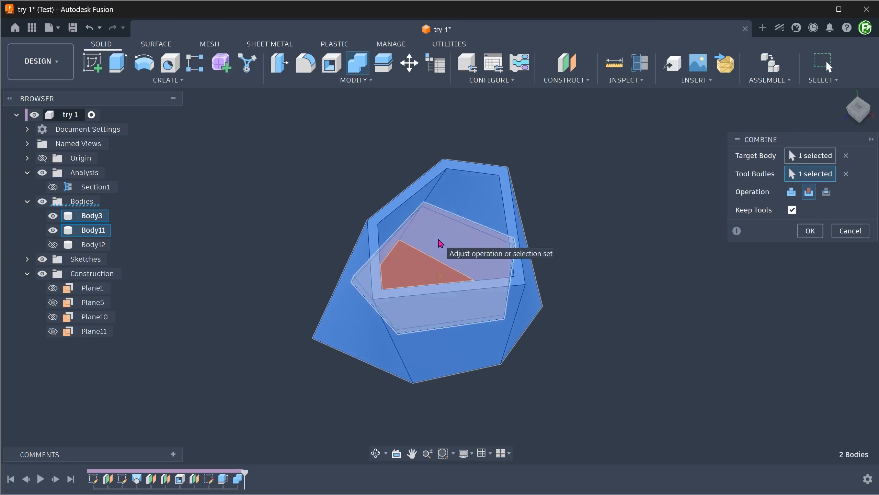
pyautogui.click(793, 194)
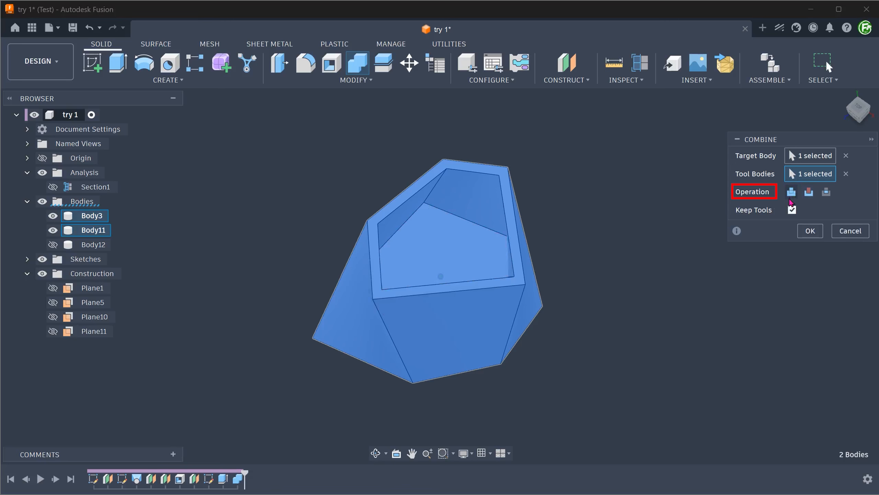
pyautogui.click(792, 210)
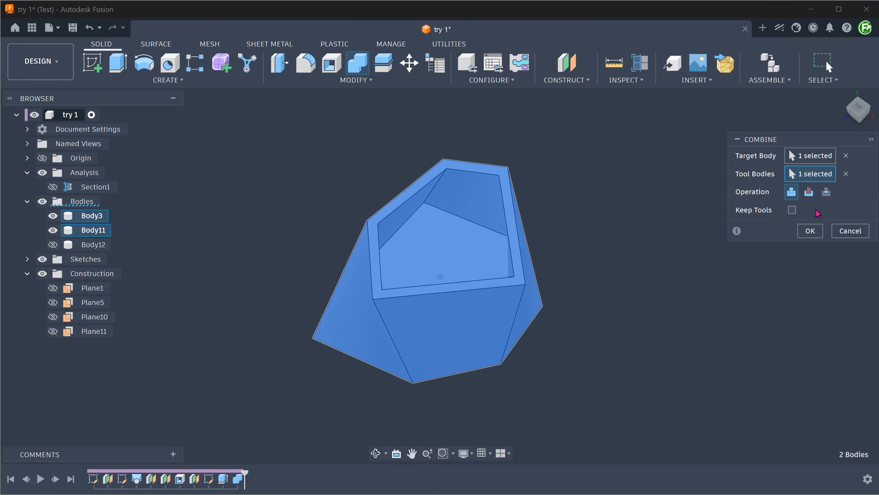
pyautogui.click(811, 232)
# Step: Examine the joined floor in cross-section using Section1, and hide the section again
pyautogui.keyDown('shift'); pyautogui.moveTo(458, 419); pyautogui.dragTo(203, 200, button='middle'); pyautogui.keyUp('shift')
pyautogui.click(53, 186)
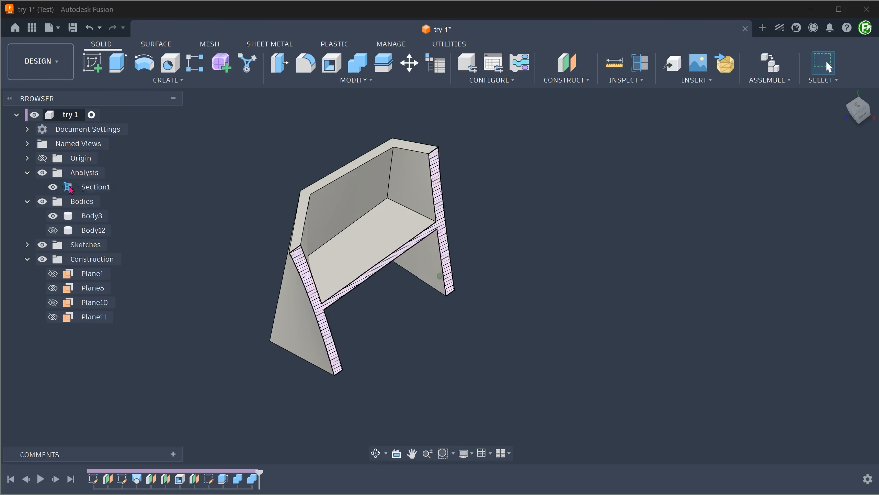
pyautogui.keyDown('shift'); pyautogui.moveTo(190, 168); pyautogui.dragTo(205, 162, button='middle'); pyautogui.keyUp('shift')
pyautogui.click(52, 187)
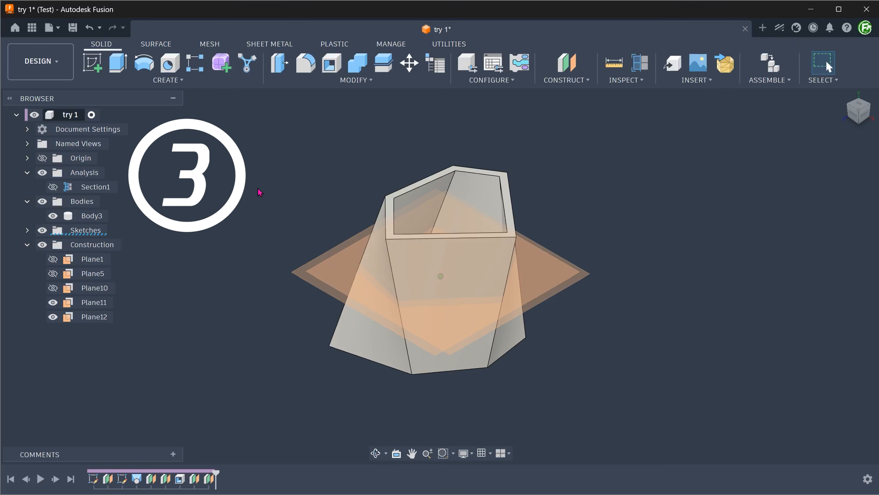
# Step: Examine the two offset planes, Plane11 and Plane12, crossing the hollow body from several angles
pyautogui.keyDown('shift'); pyautogui.moveTo(259, 190); pyautogui.dragTo(261, 208, button='middle'); pyautogui.keyUp('shift')
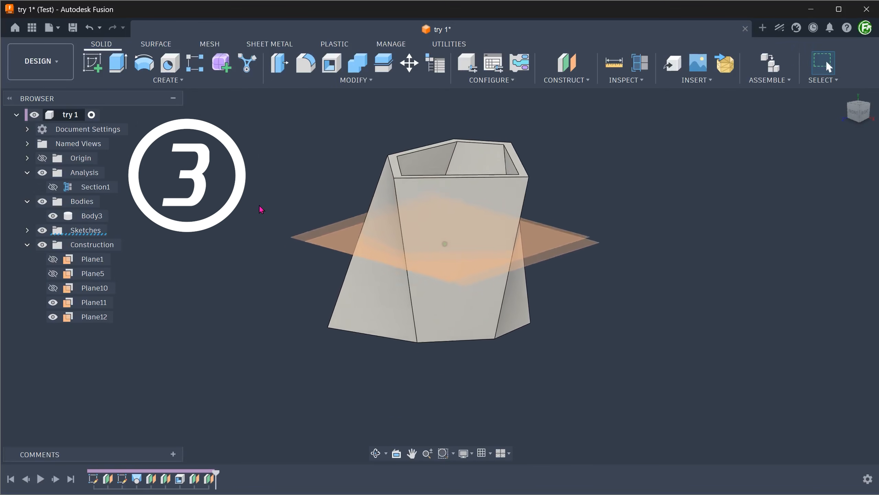
pyautogui.click(322, 229)
pyautogui.keyDown('shift'); pyautogui.moveTo(322, 229); pyautogui.dragTo(290, 253, button='middle'); pyautogui.keyUp('shift')
pyautogui.click(328, 222)
pyautogui.keyDown('shift'); pyautogui.moveTo(328, 222); pyautogui.dragTo(220, 224, button='middle'); pyautogui.keyUp('shift')
pyautogui.click(232, 155)
pyautogui.keyDown('shift'); pyautogui.moveTo(231, 155); pyautogui.dragTo(231, 156, button='middle'); pyautogui.keyUp('shift')
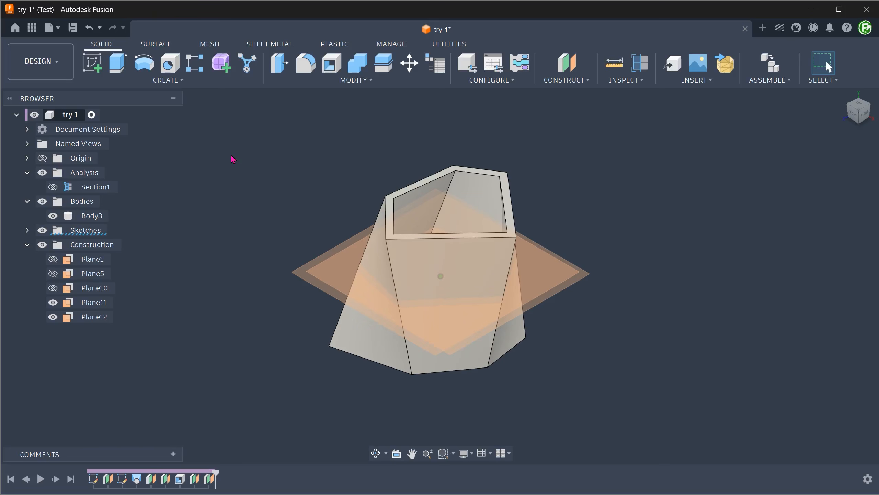
# Step: Start a Boundary Fill using Plane11, Plane12 and the hollow body as the tools
pyautogui.click(168, 79)
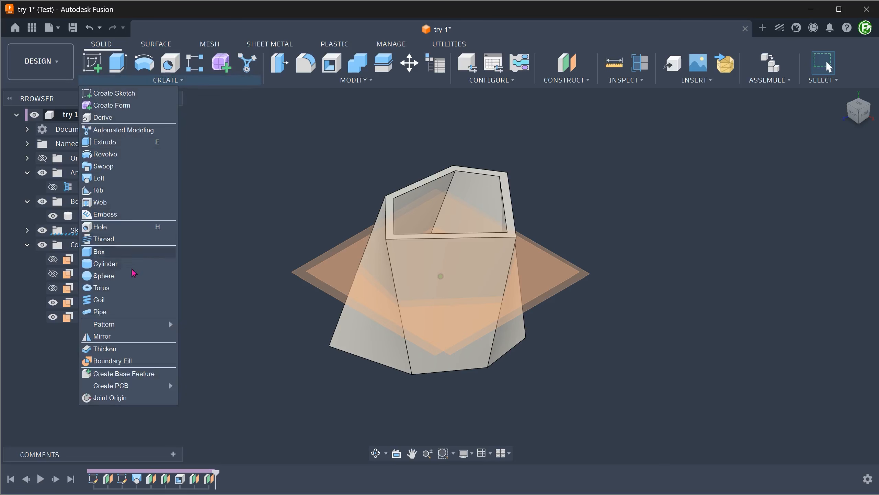
pyautogui.click(147, 362)
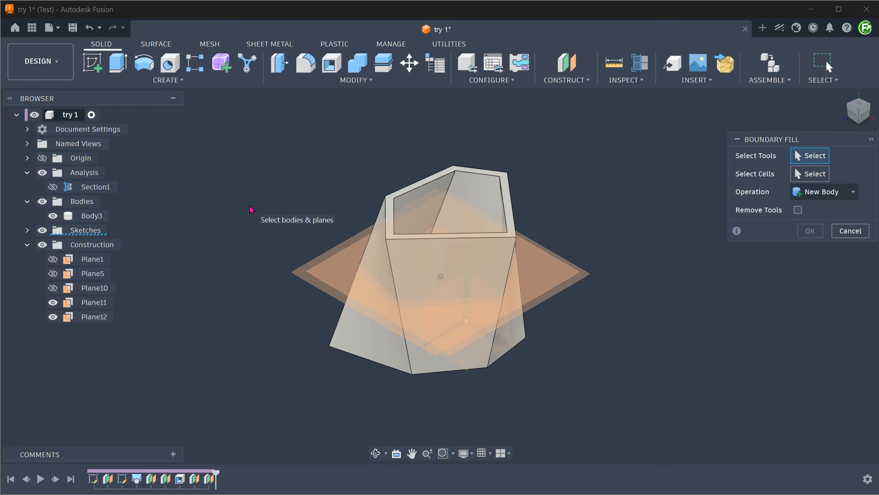
pyautogui.click(347, 261)
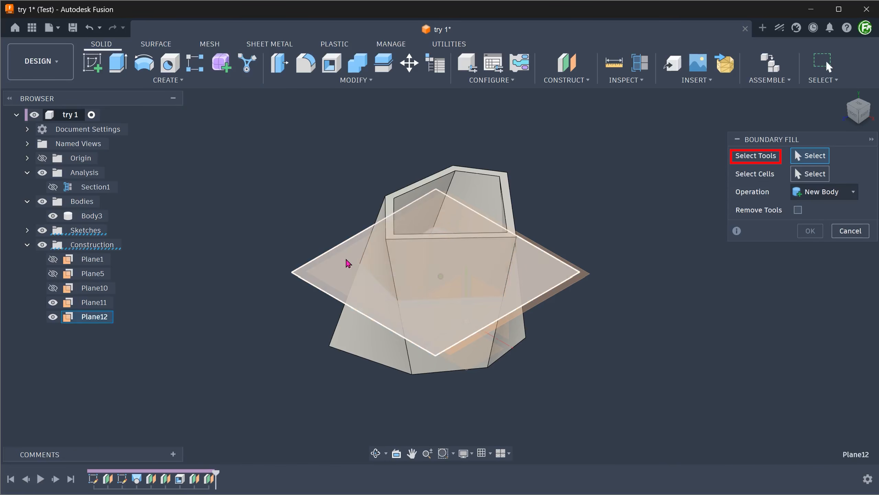
pyautogui.keyDown('shift'); pyautogui.moveTo(261, 246); pyautogui.dragTo(308, 252, button='middle'); pyautogui.keyUp('shift')
pyautogui.click(341, 242)
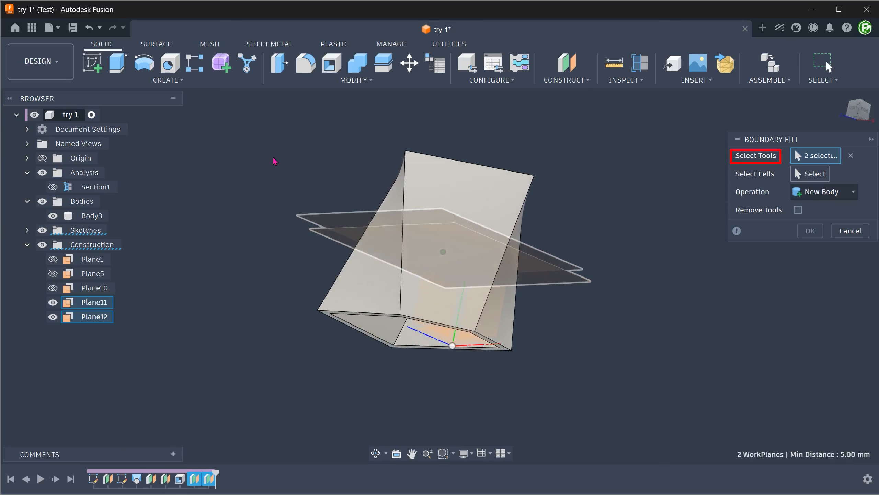
pyautogui.click(430, 189)
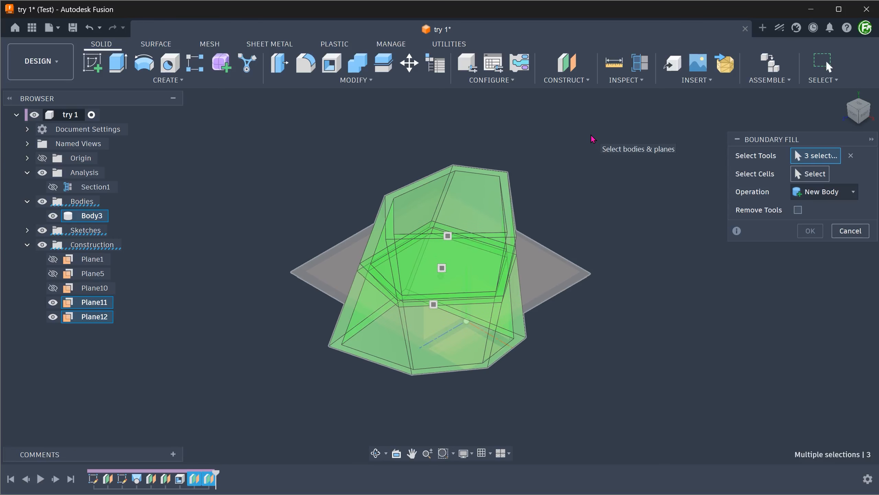
# Step: Select the Boundary Fill cells: the upper, middle and lower wall segments plus the interior region between the planes
pyautogui.click(810, 173)
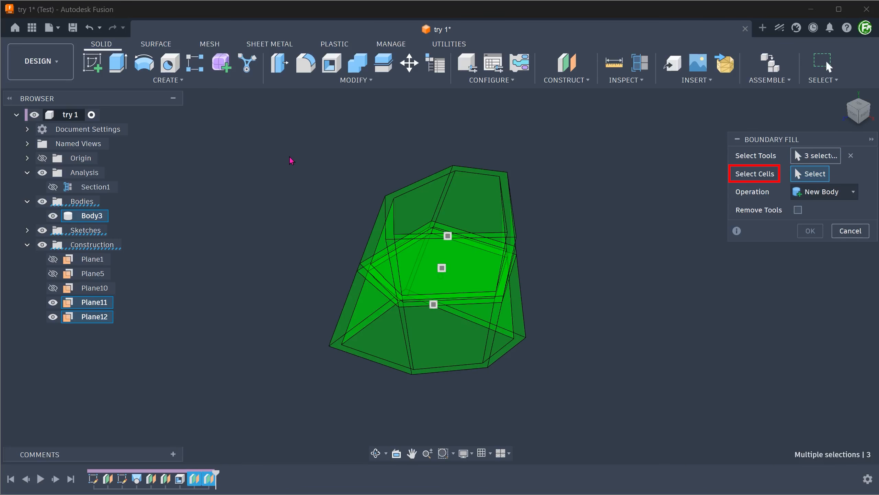
pyautogui.scroll(4, 275, 171)
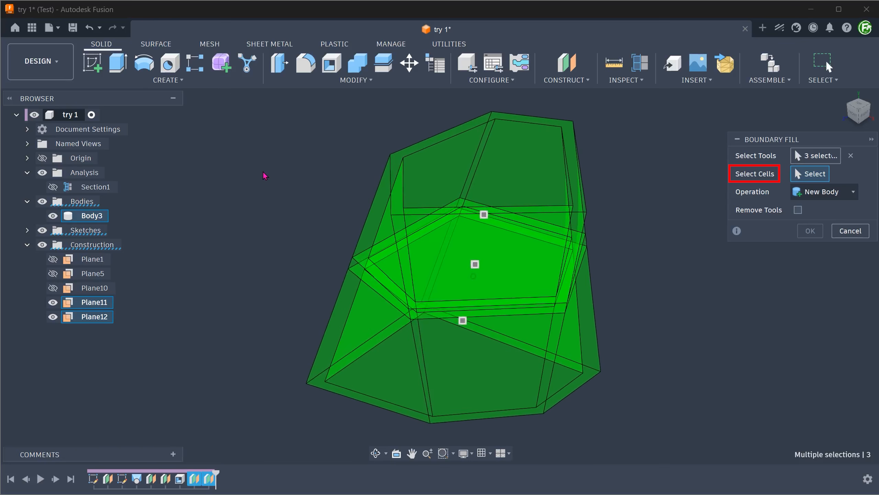
pyautogui.scroll(1, 265, 175)
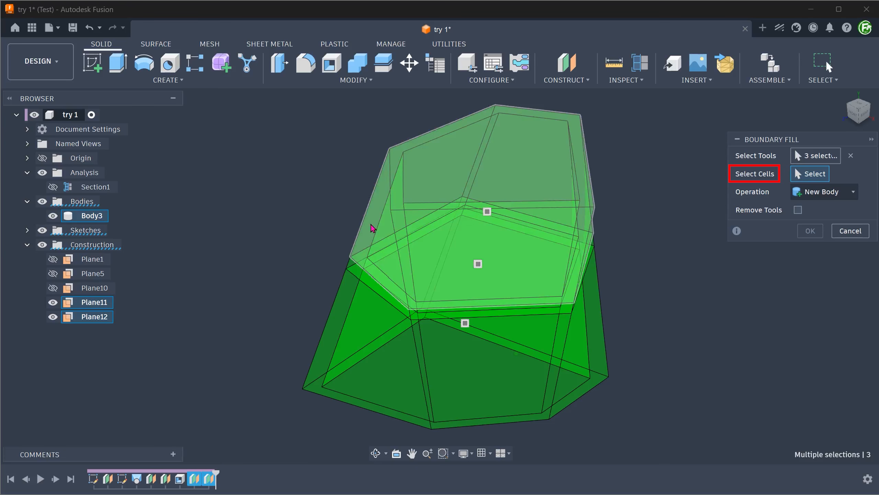
pyautogui.click(372, 228)
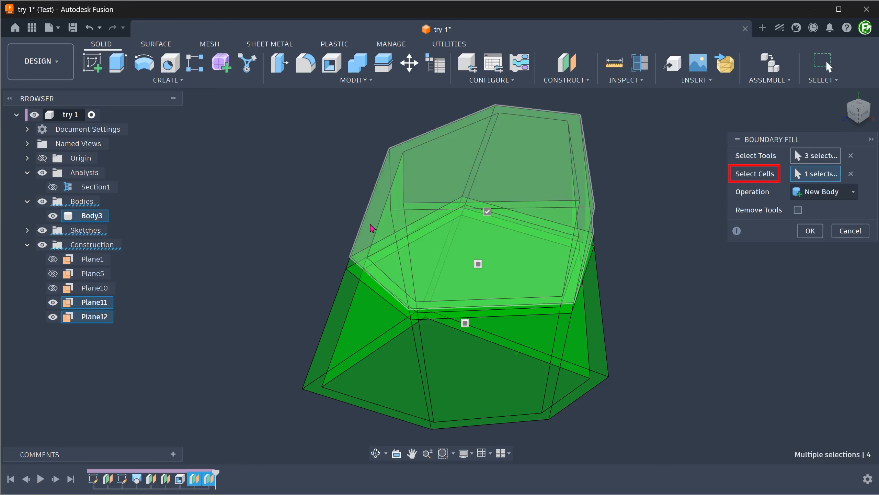
pyautogui.click(356, 273)
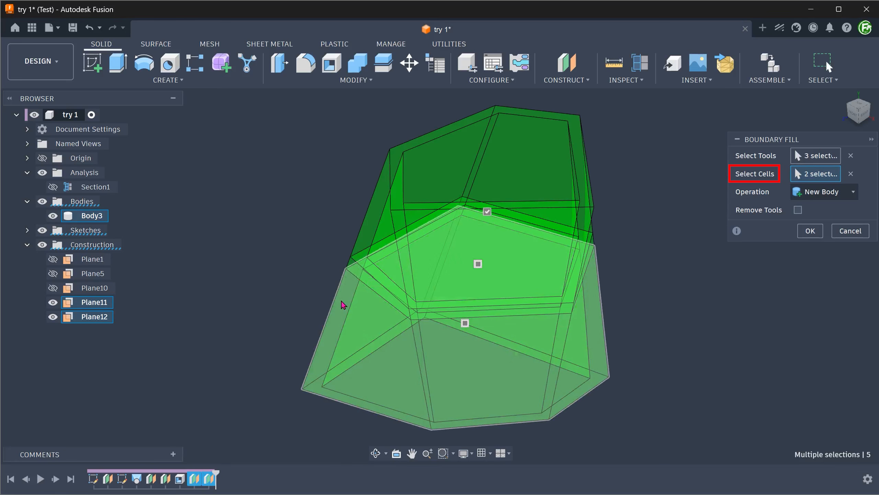
pyautogui.click(343, 304)
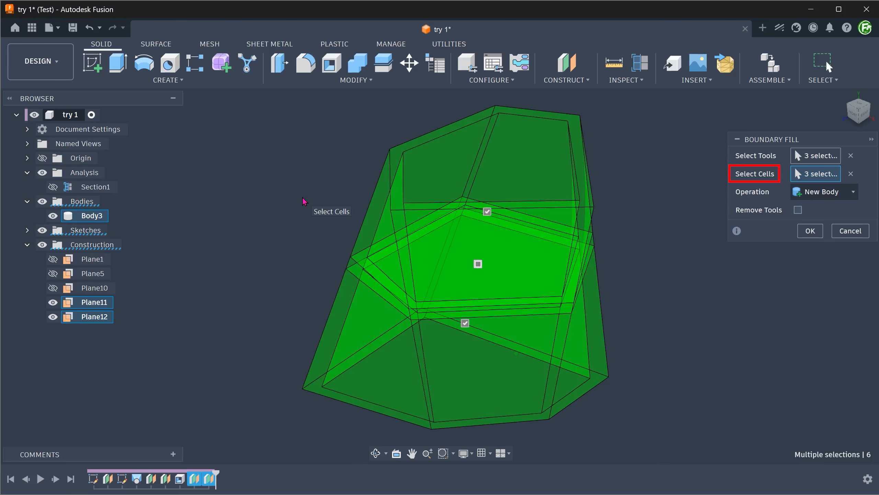
pyautogui.keyDown('shift'); pyautogui.moveTo(304, 202); pyautogui.dragTo(276, 234, button='middle'); pyautogui.keyUp('shift')
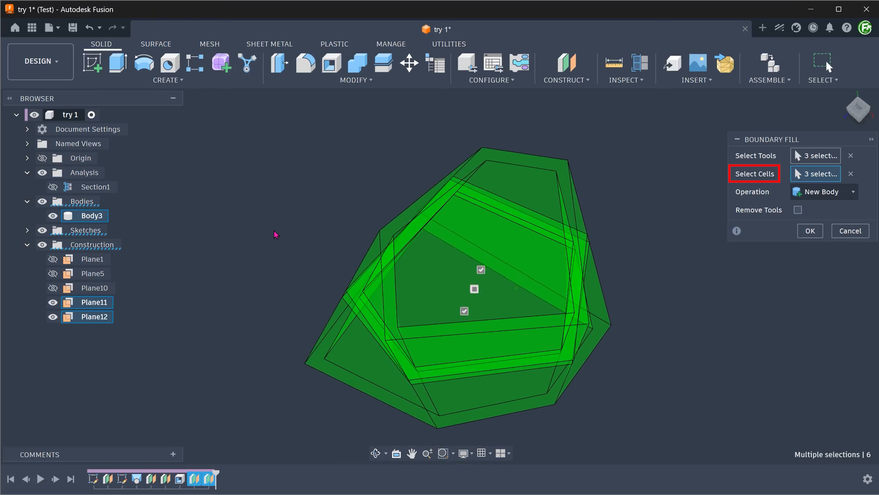
pyautogui.click(422, 264)
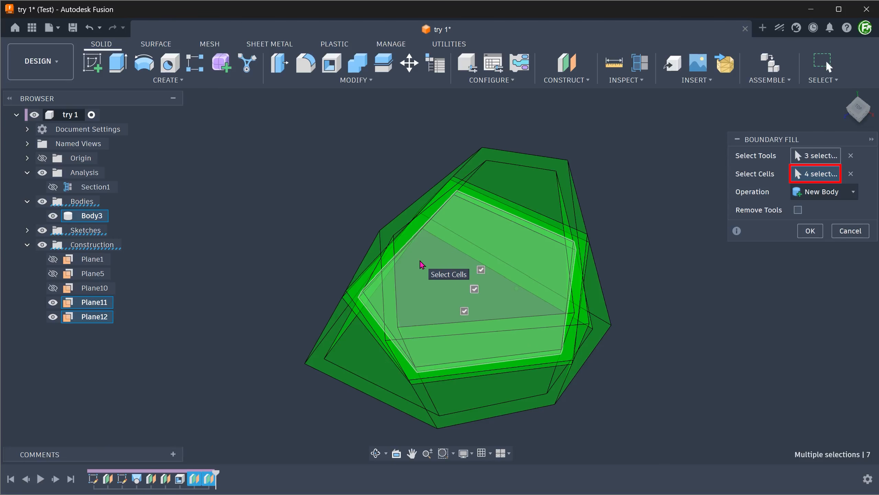
# Step: Set the Boundary Fill operation to Join, leave Remove Tools off, and create the feature
pyautogui.click(837, 196)
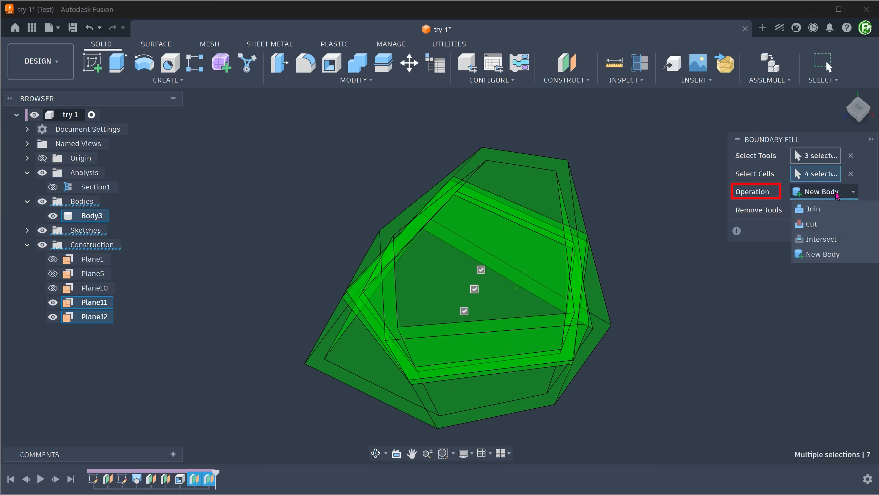
pyautogui.click(835, 212)
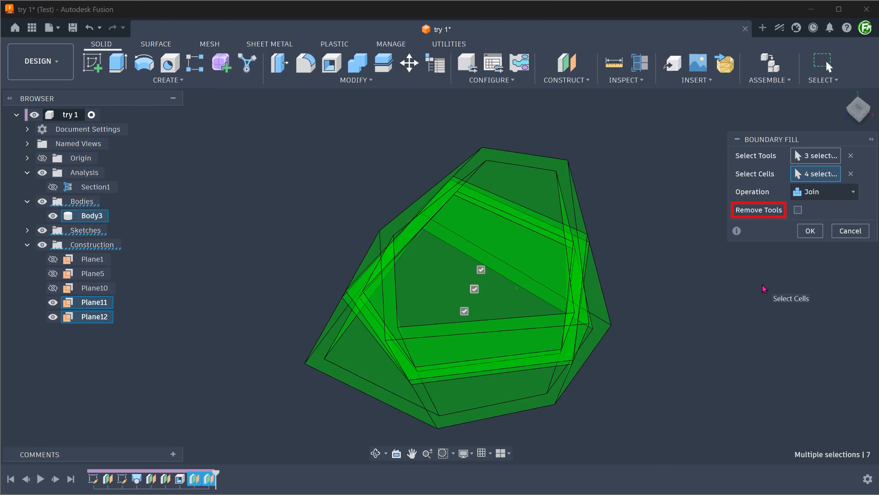
pyautogui.click(810, 231)
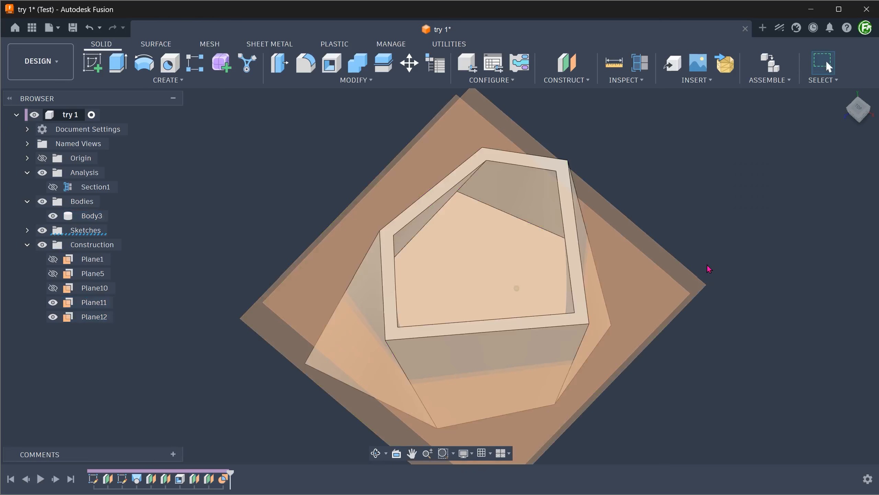
# Step: Hide Plane12 and Plane11 and turn on Section1 to view the filled floor in cross-section
pyautogui.click(52, 317)
pyautogui.click(52, 302)
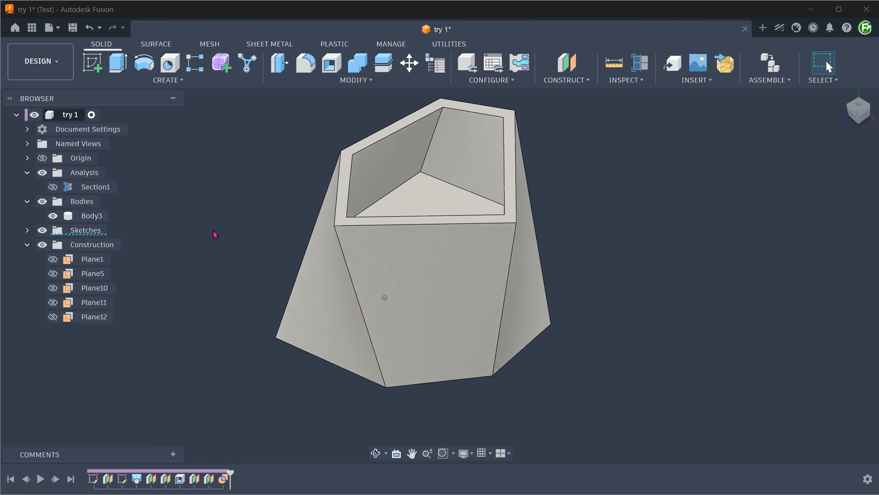
pyautogui.click(53, 187)
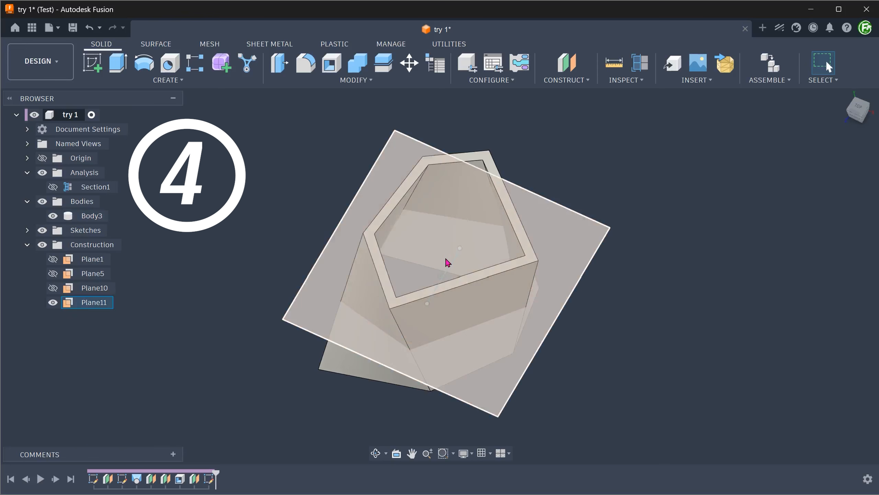
# Step: Identify the open sketch line on Plane11 inside the hollow body, and hide the plane
pyautogui.click(451, 264)
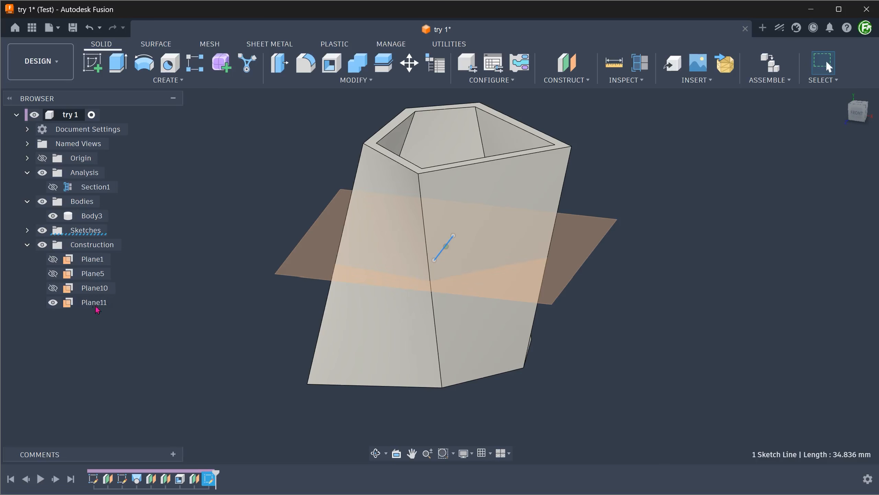
pyautogui.click(53, 302)
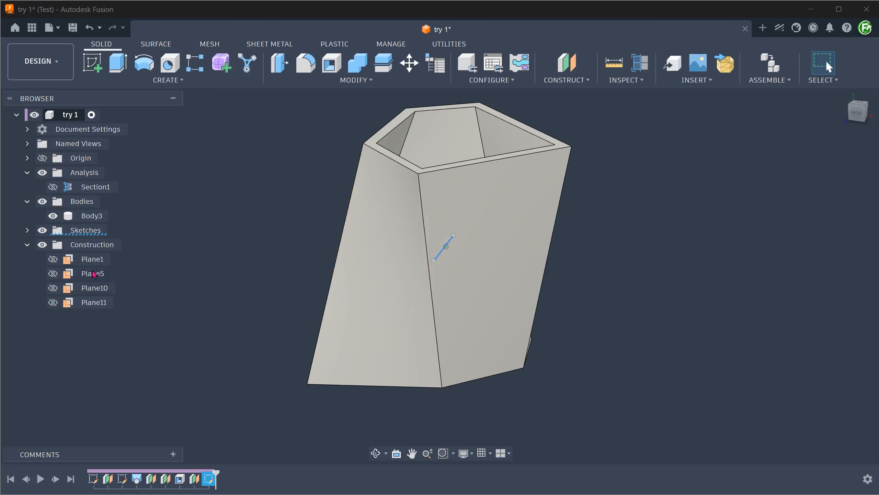
pyautogui.click(229, 148)
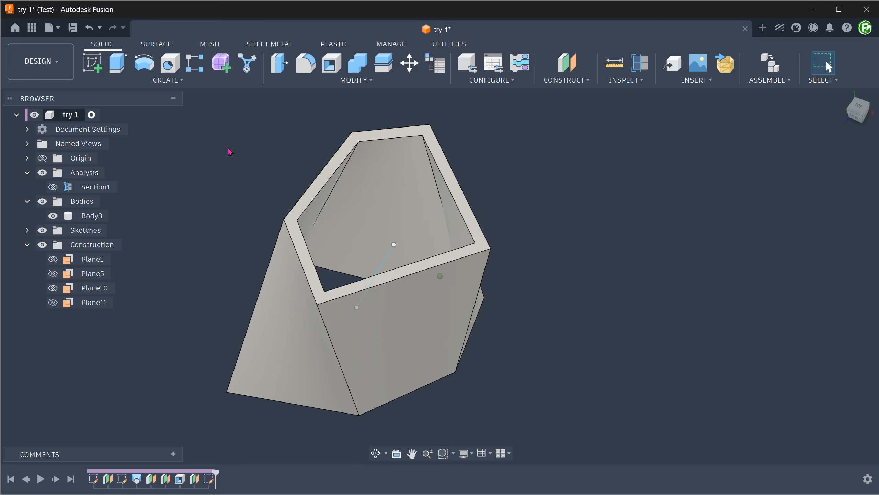
# Step: Create a 5 mm thick Rib from the open sketch line inside the body, starting From Top and extending To Next
pyautogui.click(161, 82)
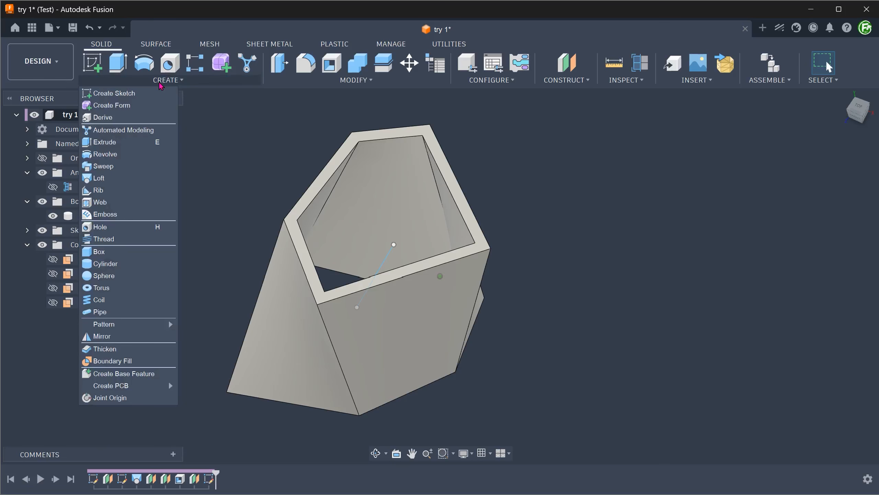
pyautogui.click(136, 197)
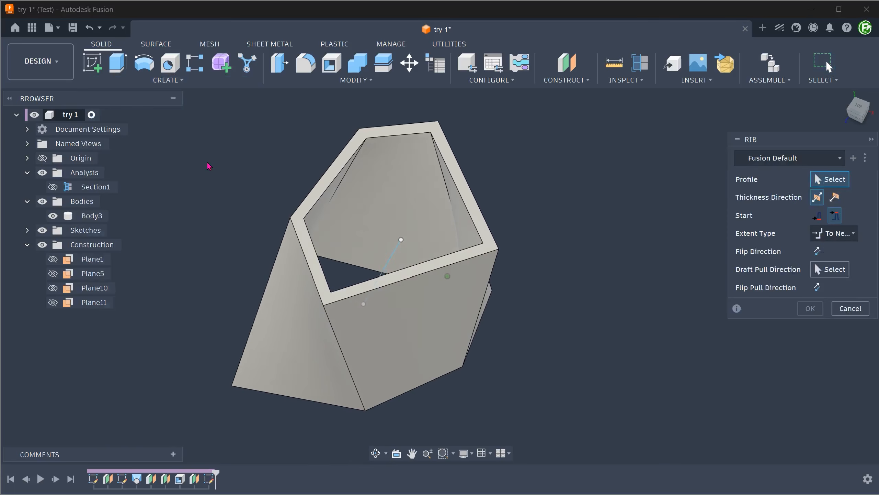
pyautogui.click(390, 249)
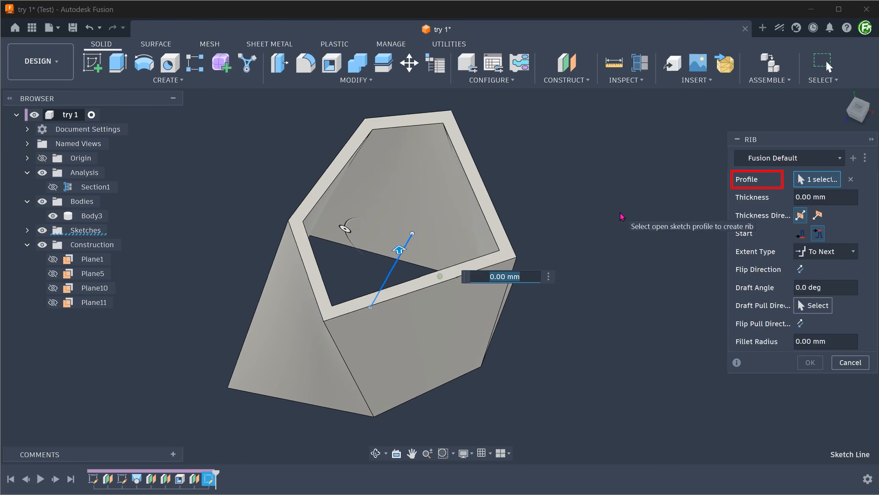
pyautogui.click(804, 214)
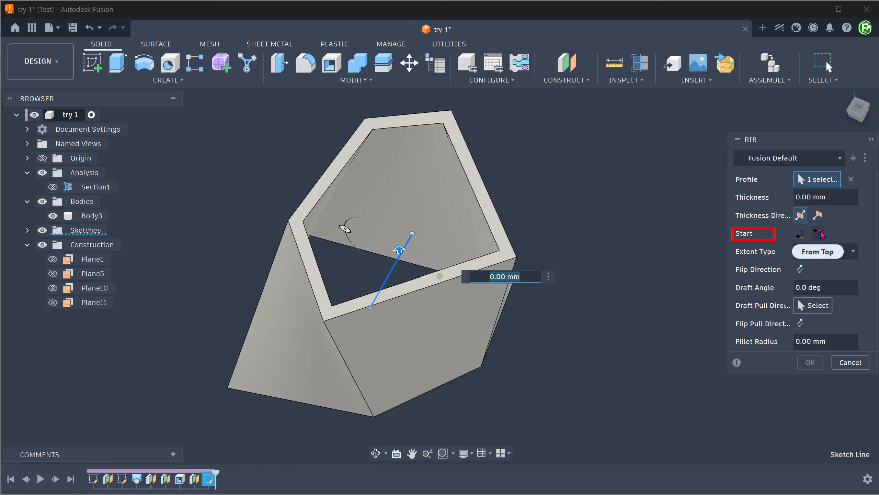
pyautogui.click(820, 235)
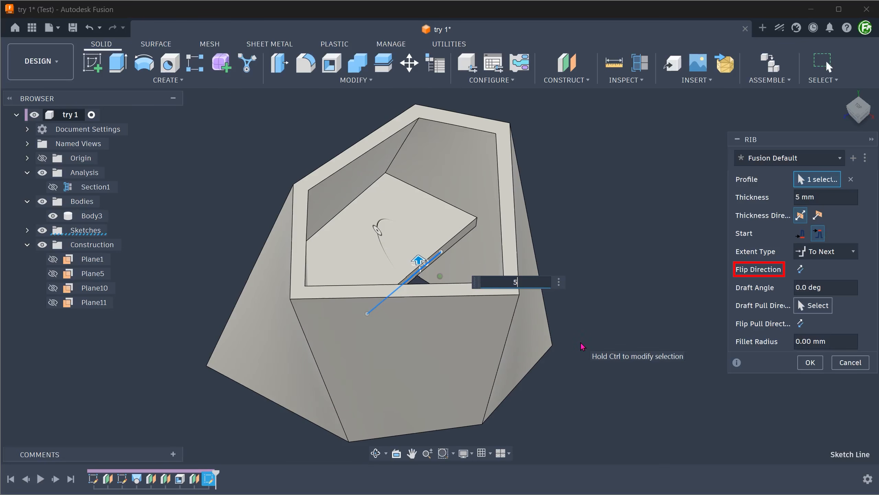
pyautogui.click(799, 270)
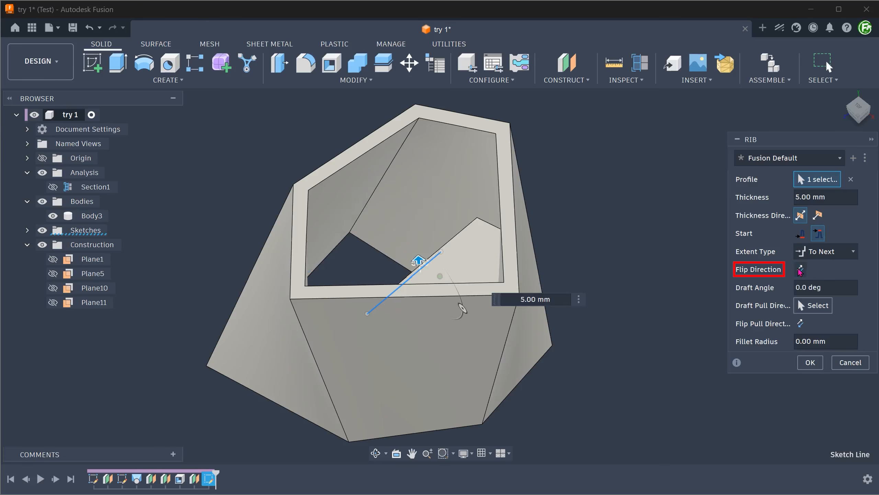
pyautogui.click(799, 269)
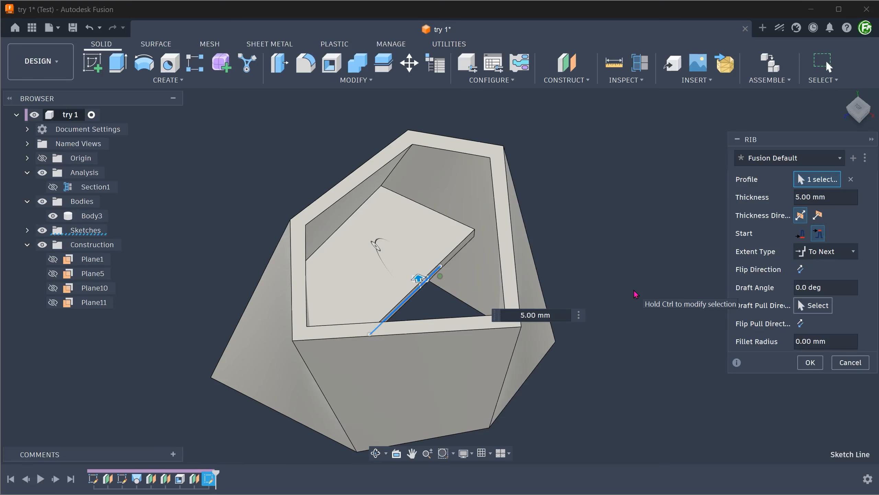
pyautogui.click(810, 362)
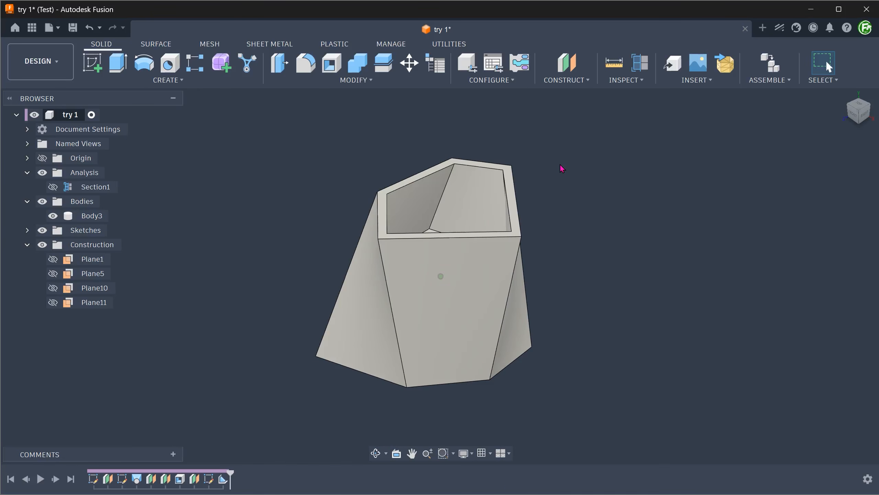
# Step: Start a Mirror with object type Features and select the rib inside the hollow body as the object
pyautogui.click(175, 85)
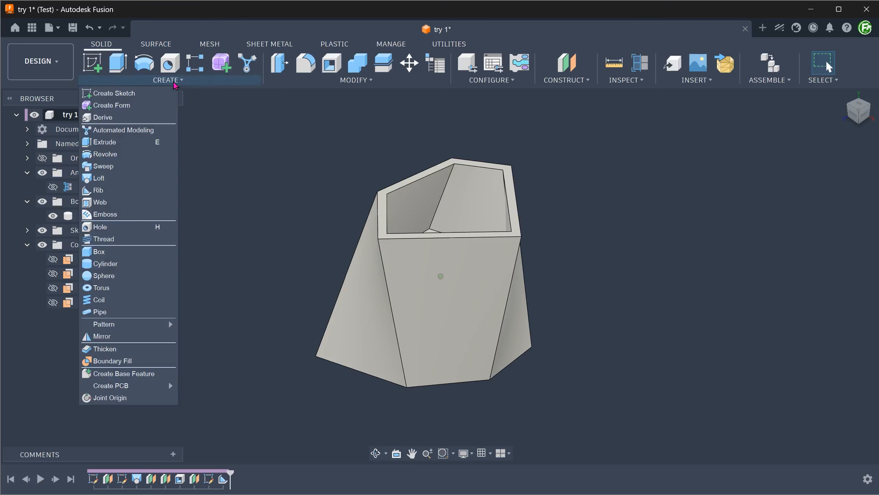
pyautogui.click(119, 336)
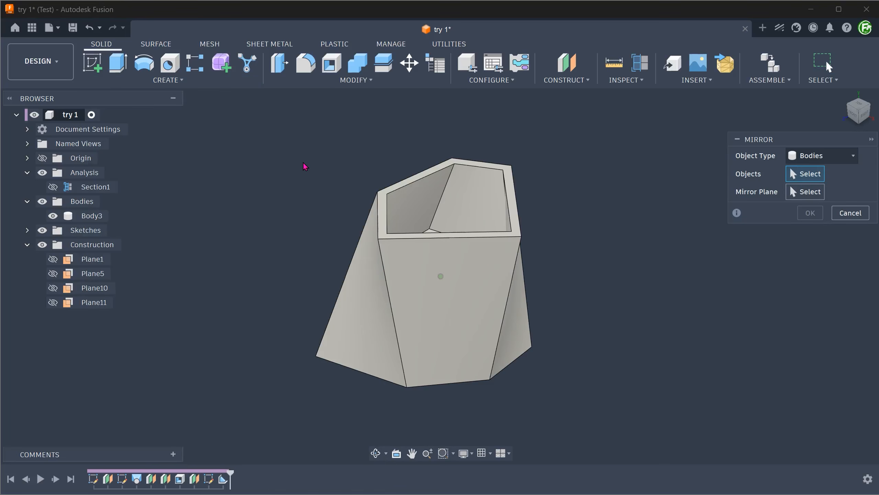
pyautogui.click(842, 157)
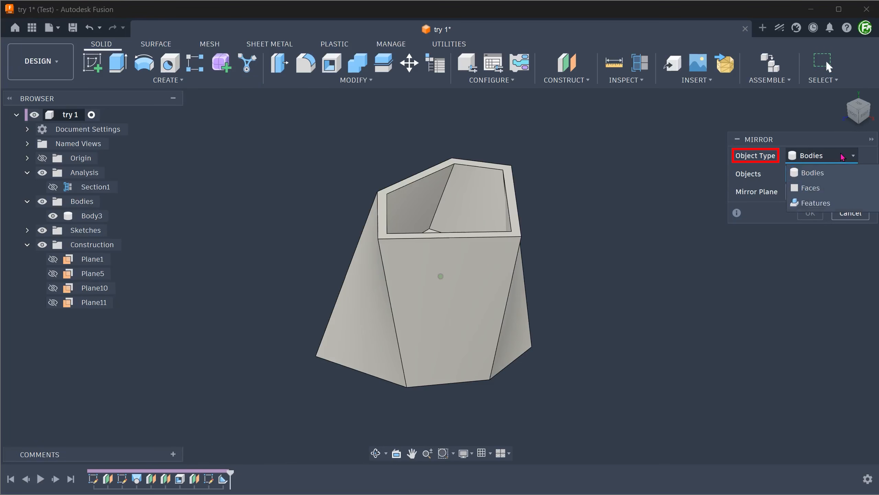
pyautogui.click(837, 204)
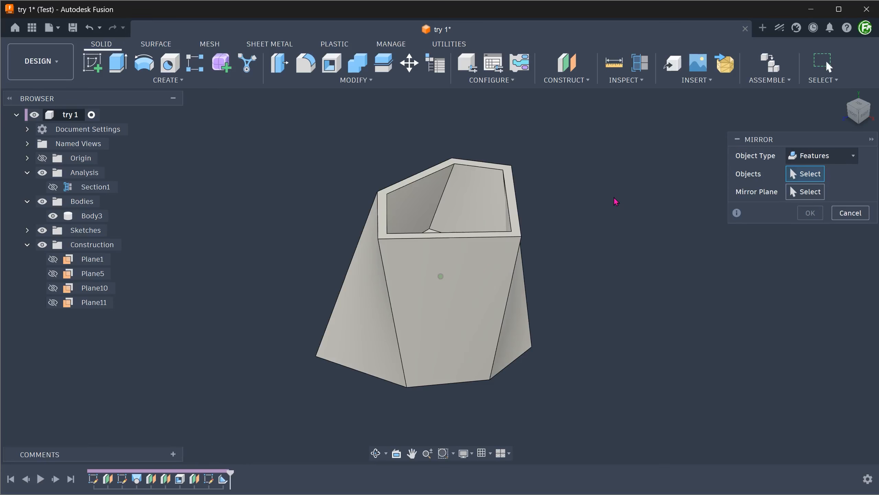
pyautogui.keyDown('shift'); pyautogui.moveTo(615, 198); pyautogui.dragTo(556, 209, button='middle'); pyautogui.keyUp('shift')
pyautogui.click(441, 232)
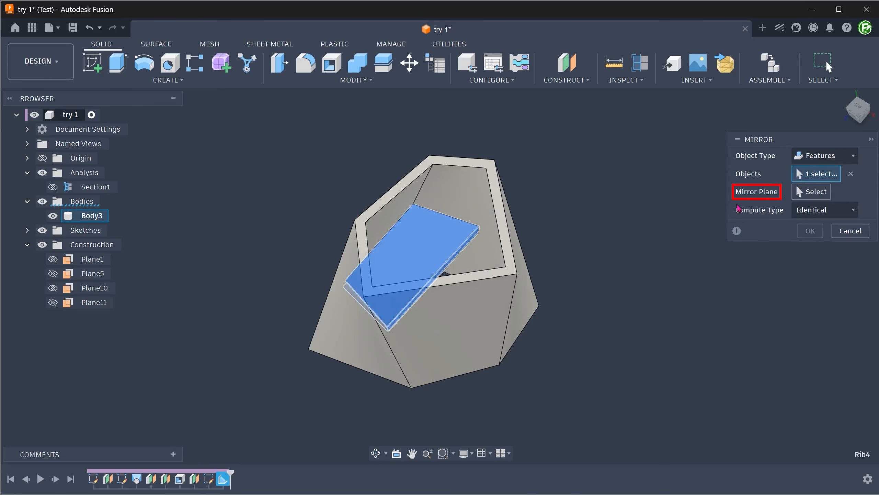
# Step: Use the rib's long side face as the mirror plane, set the compute type to Adjust, and create the mirrored half
pyautogui.click(806, 191)
pyautogui.scroll(5, 629, 232)
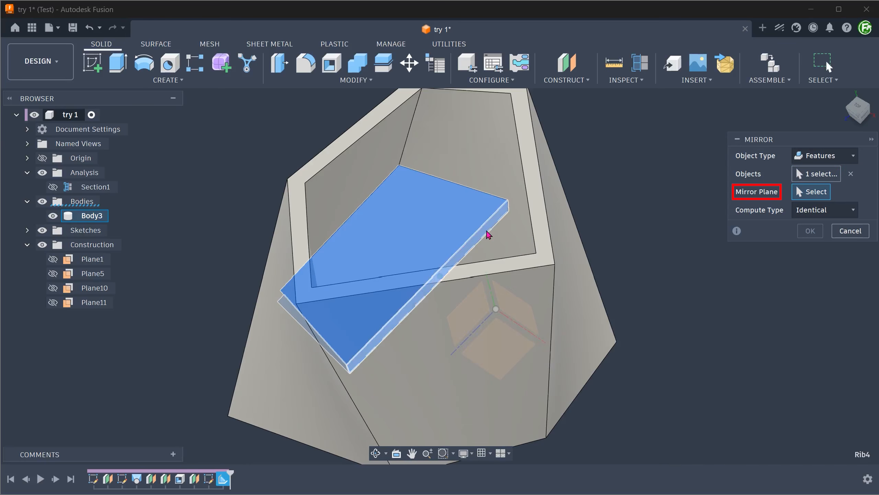
pyautogui.click(486, 233)
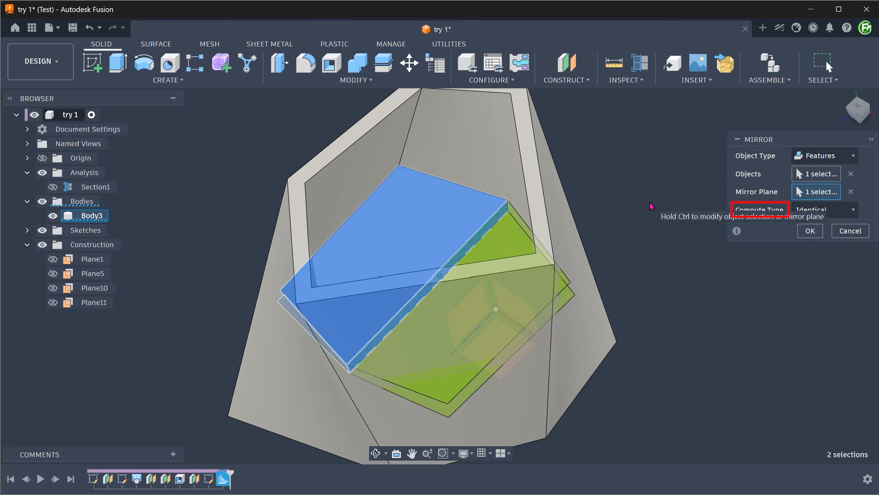
pyautogui.click(836, 209)
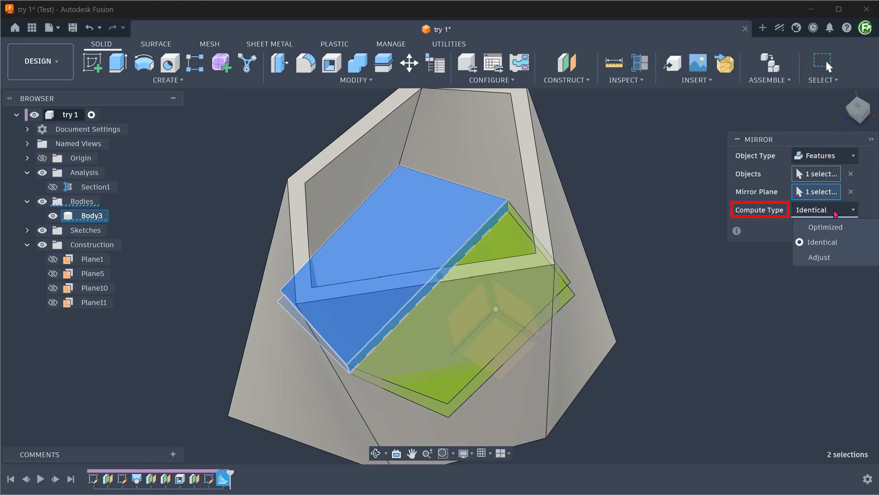
pyautogui.click(834, 257)
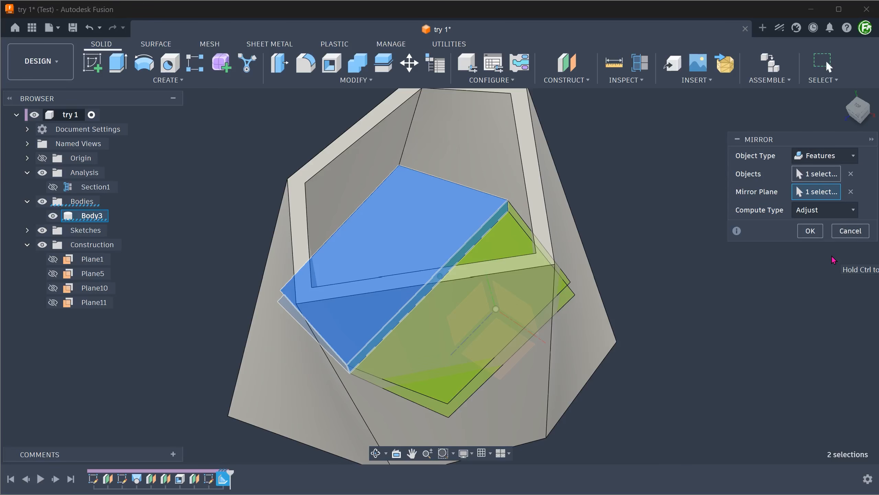
pyautogui.click(809, 231)
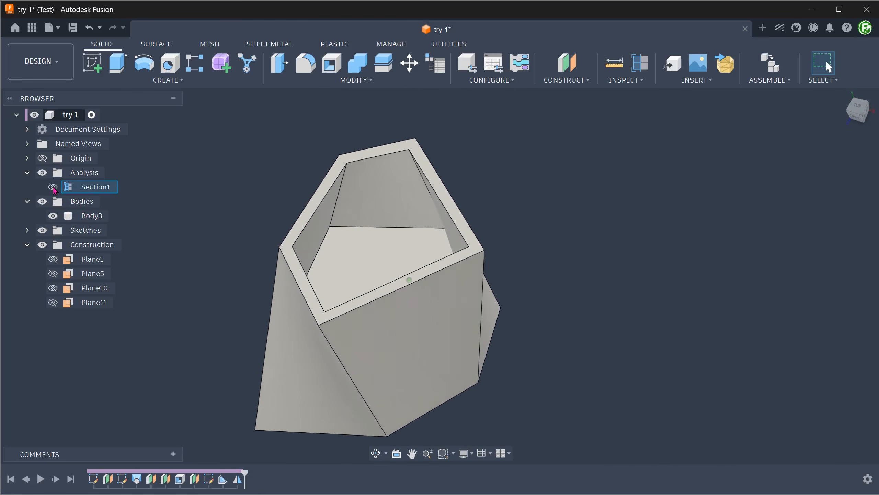
# Step: Turn on Section1 and shift its cut plane to 30 mm to inspect the floor, cancelling the section edit
pyautogui.click(53, 187)
pyautogui.rightClick(95, 187)
pyautogui.click(123, 210)
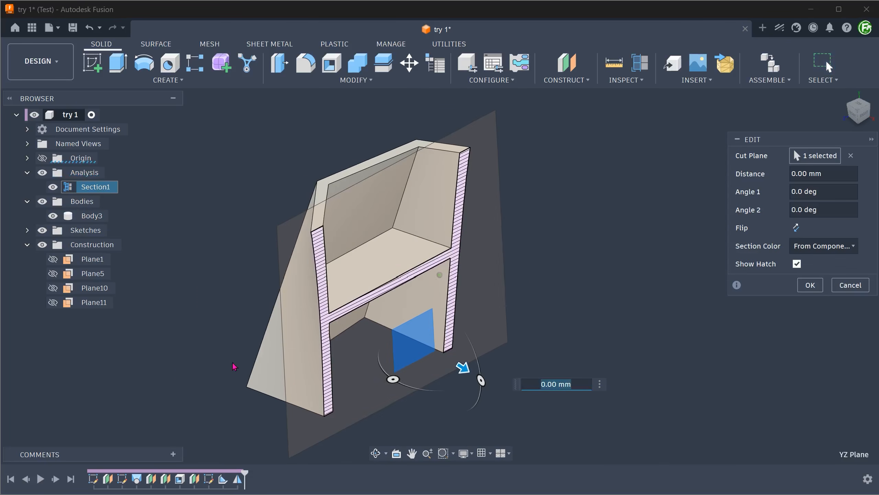
pyautogui.moveTo(443, 352); pyautogui.dragTo(510, 388)
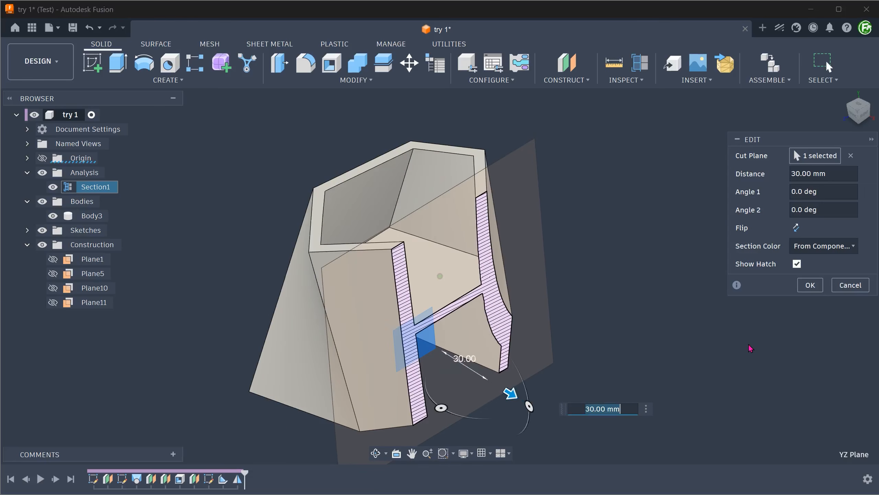
pyautogui.click(850, 285)
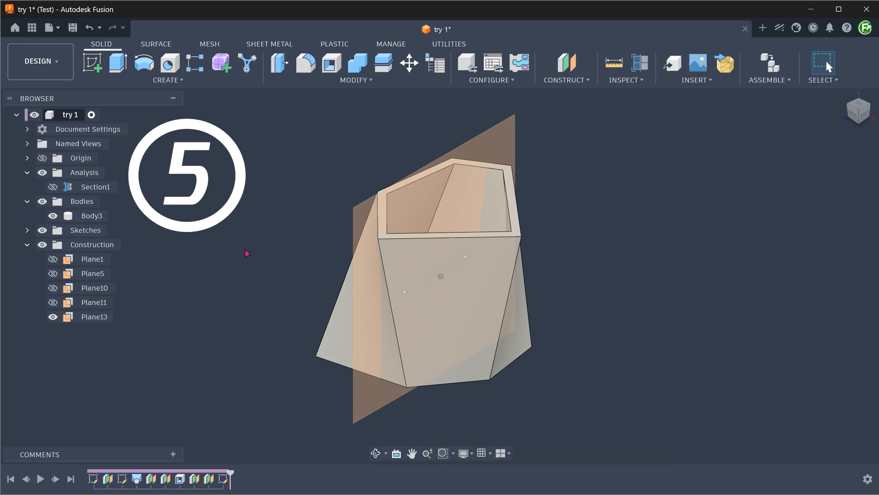
# Step: Check the open sketch line on the vertical Plane13 through the hollow body, and hide the plane
pyautogui.moveTo(391, 312)
pyautogui.keyDown('shift'); pyautogui.mouseDown(button='middle')
pyautogui.moveTo(441, 300)
pyautogui.moveTo(451, 279)
pyautogui.moveTo(434, 366)
pyautogui.moveTo(204, 369)
pyautogui.moveTo(223, 229)
pyautogui.mouseUp(button='middle'); pyautogui.keyUp('shift')
pyautogui.click(444, 267)
pyautogui.click(53, 316)
pyautogui.click(233, 158)
pyautogui.keyDown('shift'); pyautogui.moveTo(232, 158); pyautogui.dragTo(232, 151, button='middle'); pyautogui.keyUp('shift')
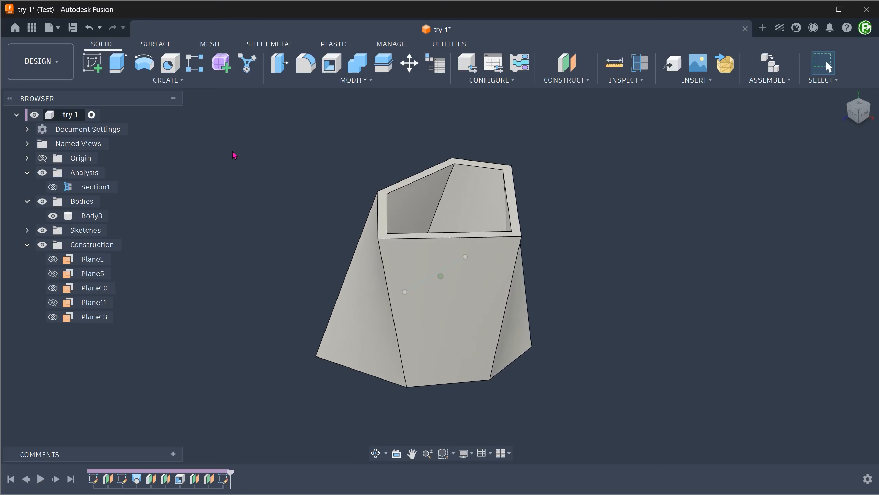
# Step: Create a 5 mm thick Web from the open sketch line inside the body, extending To Next with Extend Curves on
pyautogui.click(183, 81)
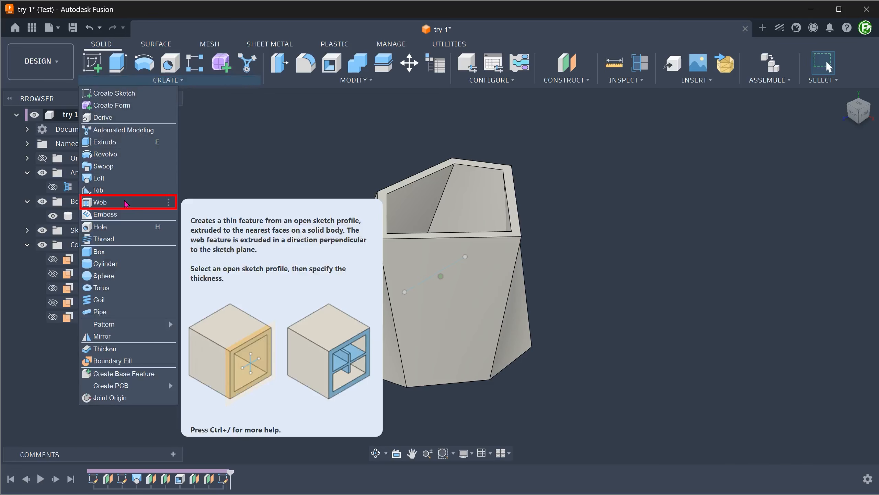
pyautogui.click(125, 202)
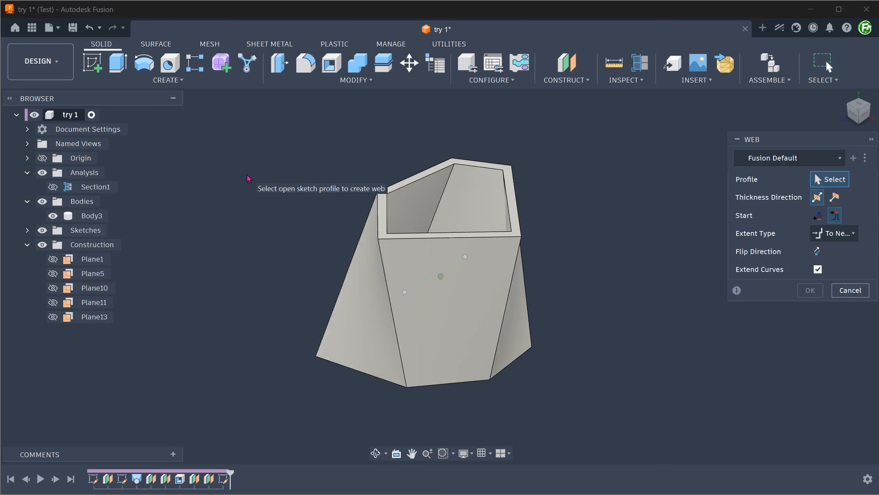
pyautogui.keyDown('shift'); pyautogui.moveTo(246, 176); pyautogui.dragTo(279, 218, button='middle'); pyautogui.keyUp('shift')
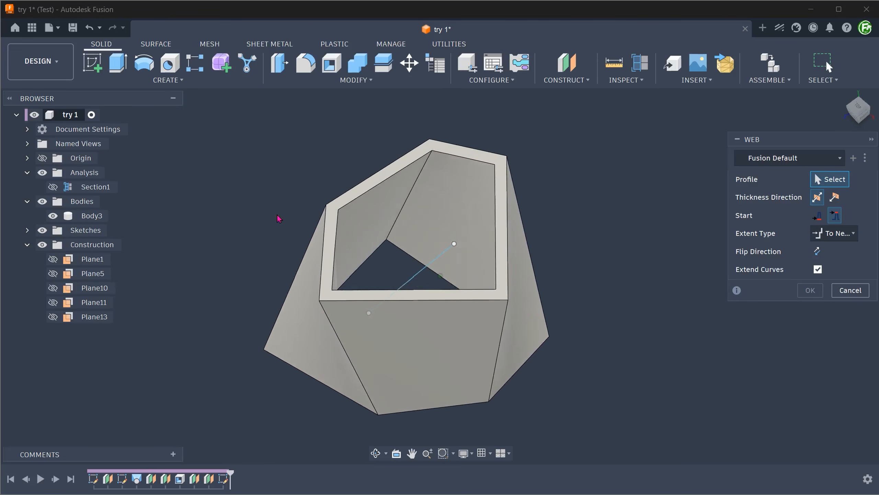
pyautogui.click(425, 274)
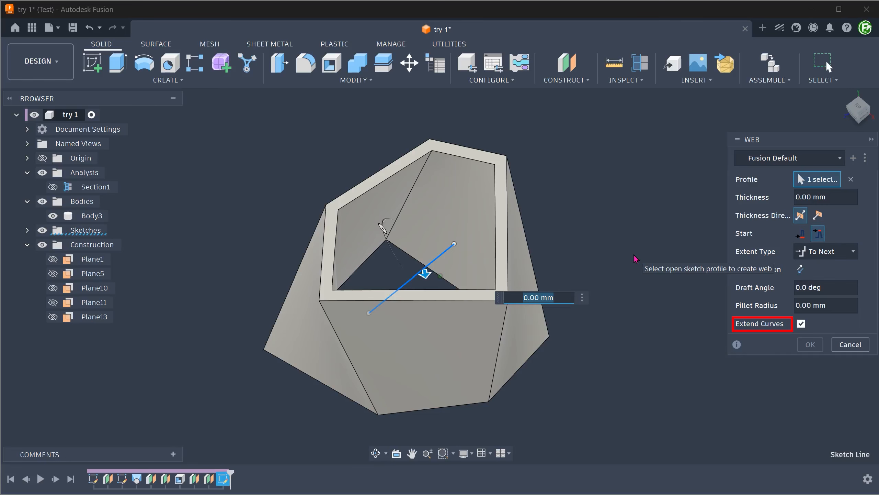
pyautogui.write('5')
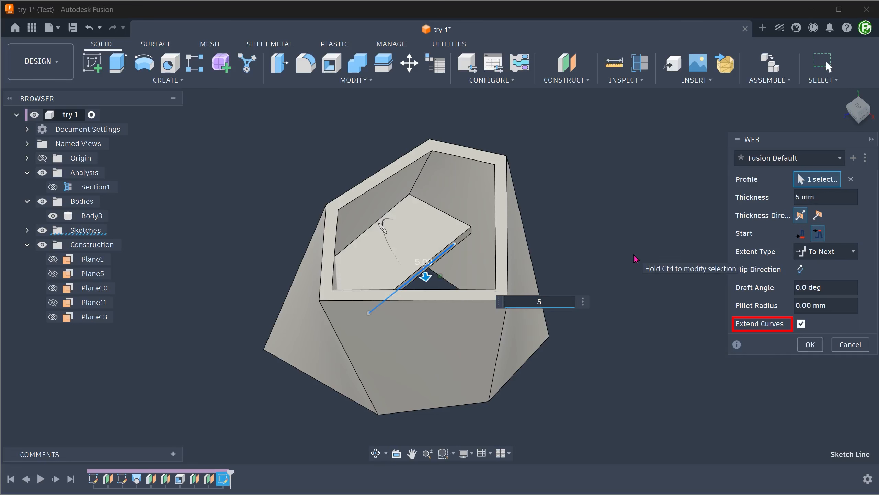
pyautogui.keyDown('shift'); pyautogui.moveTo(634, 255); pyautogui.dragTo(617, 273, button='middle'); pyautogui.keyUp('shift')
pyautogui.click(809, 345)
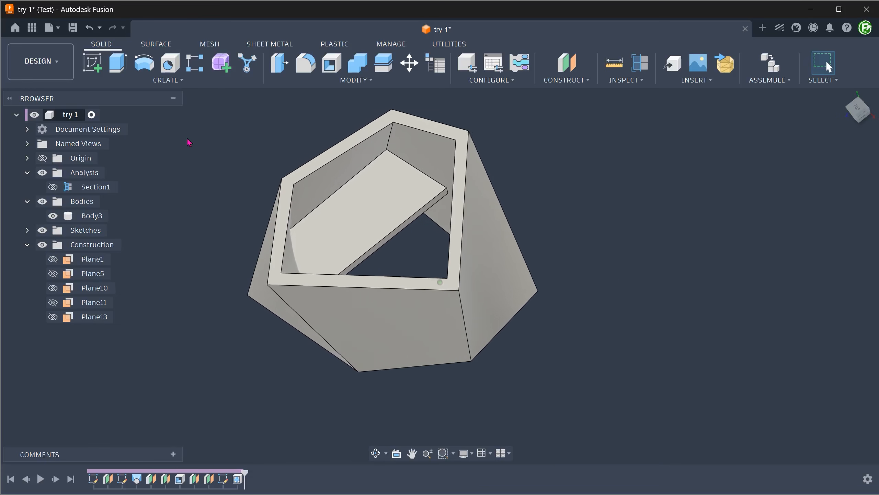
# Step: Mirror the web feature about its long side face with compute type Adjust, and turn on Section1 to view the floor
pyautogui.click(168, 80)
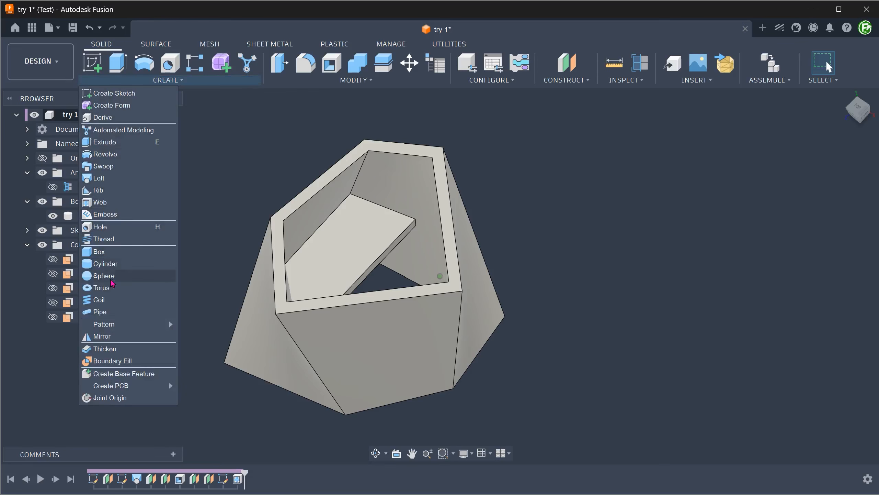
pyautogui.click(104, 336)
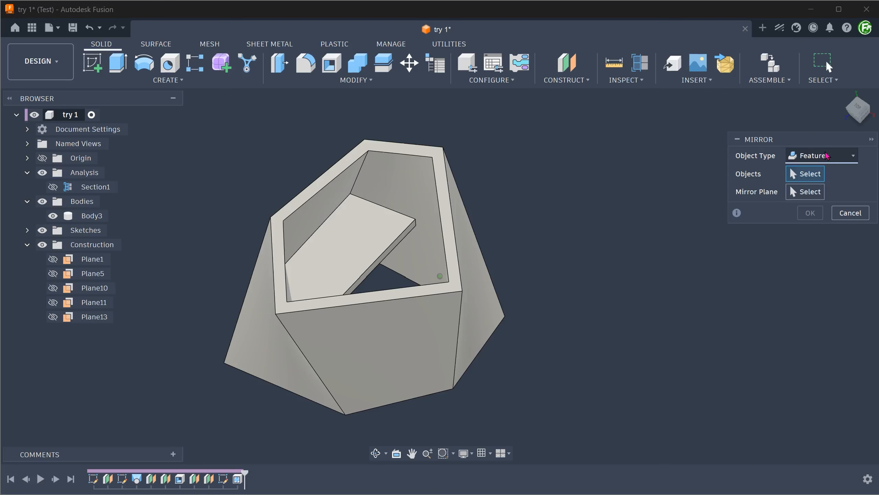
pyautogui.click(379, 231)
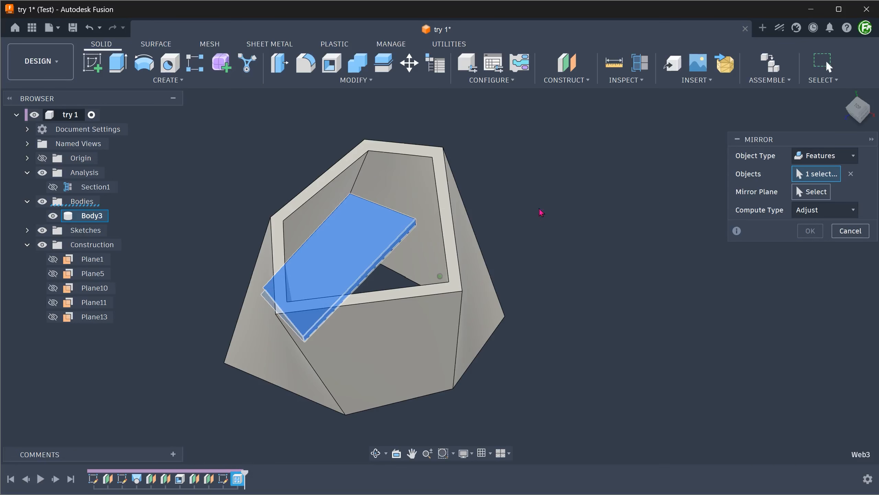
pyautogui.click(808, 192)
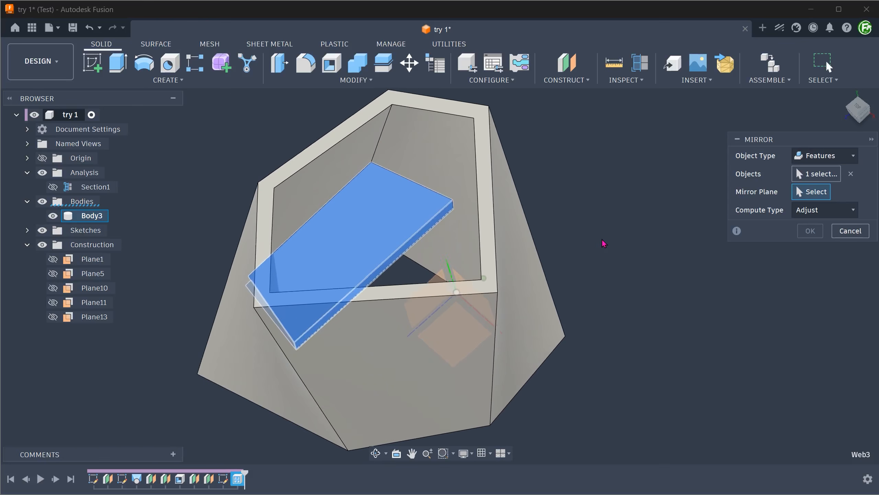
pyautogui.click(436, 227)
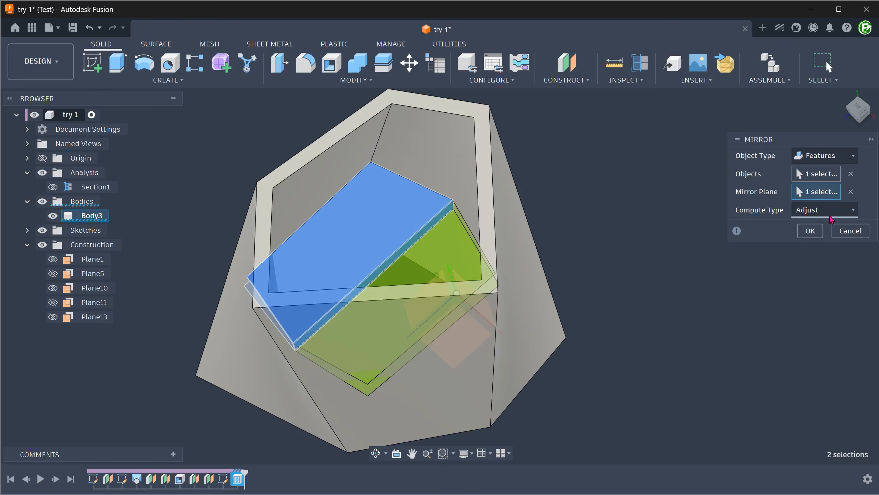
pyautogui.click(810, 231)
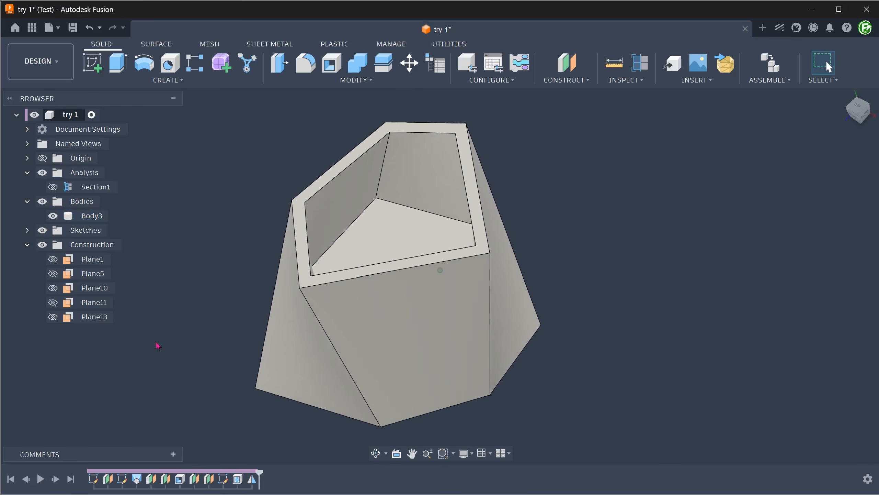
pyautogui.click(52, 187)
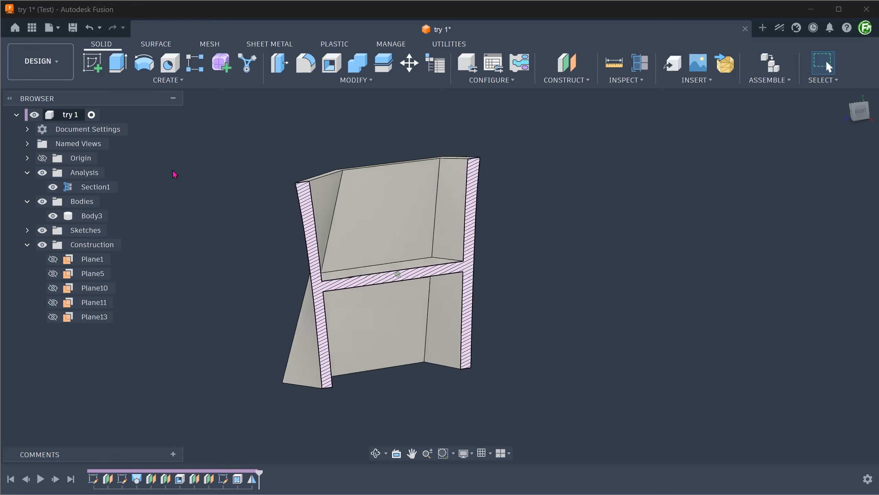
# Step: Turn off Section1, roll the timeline back to just before the Shell7 feature, and check Plane10 crossing the solid body
pyautogui.click(53, 187)
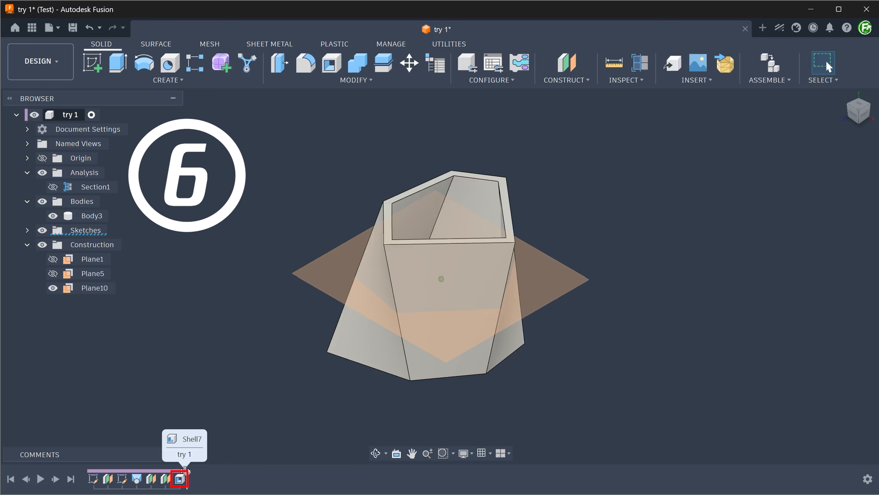
pyautogui.moveTo(185, 470); pyautogui.dragTo(178, 466)
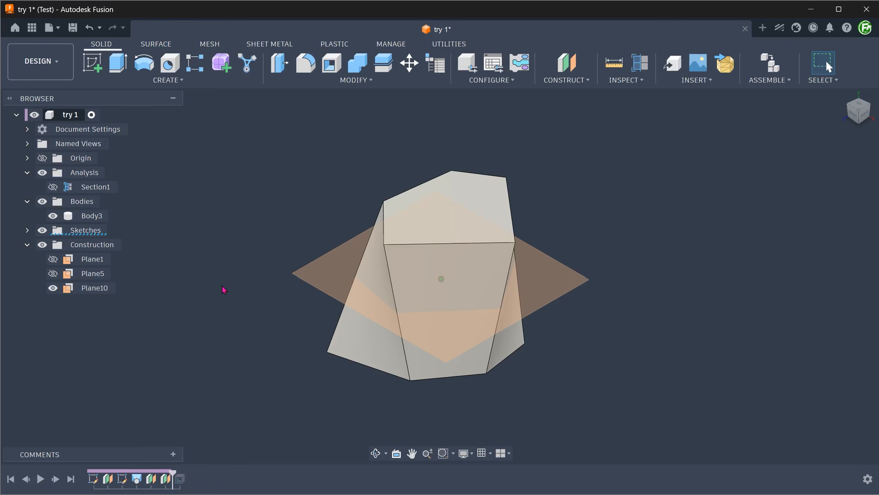
pyautogui.click(318, 275)
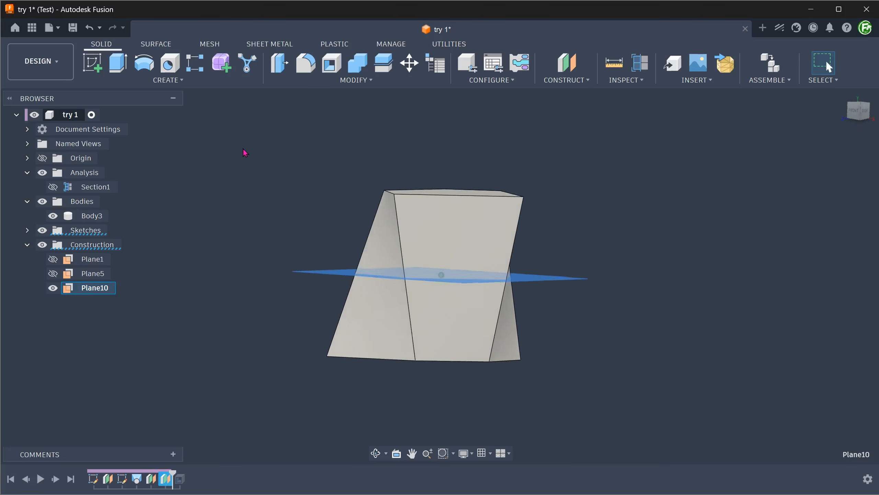
pyautogui.click(257, 151)
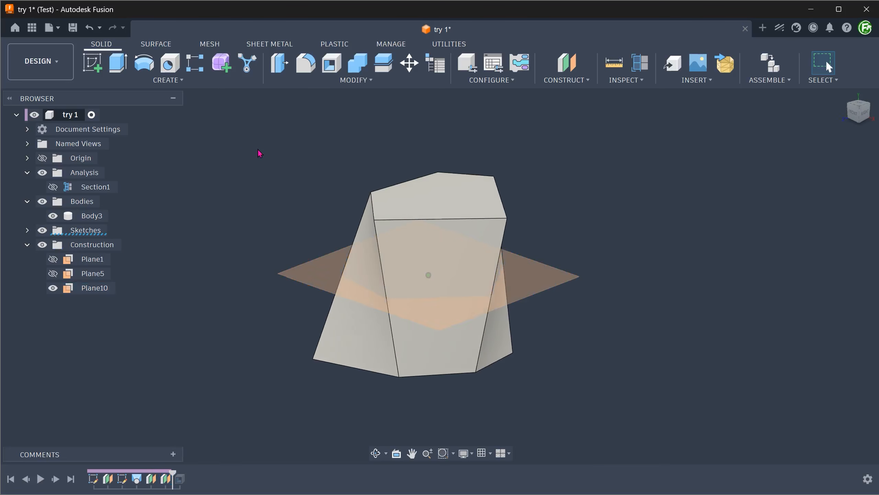
# Step: Split the solid body into upper and lower bodies with Plane10 as the splitting tool, keeping Extend Splitting Tool(s) on
pyautogui.click(313, 86)
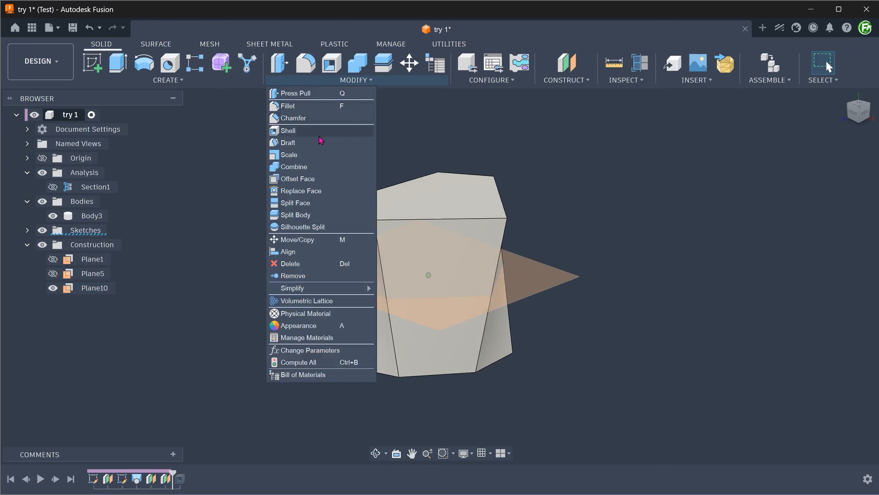
pyautogui.click(317, 216)
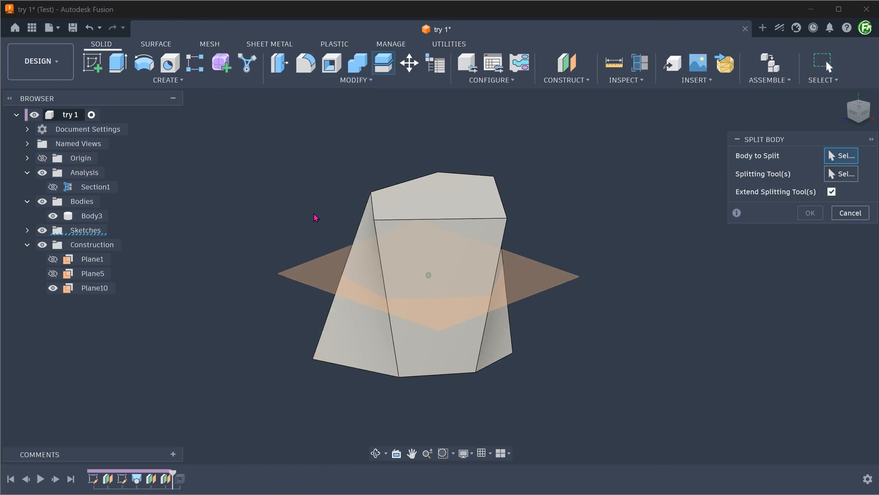
pyautogui.click(452, 195)
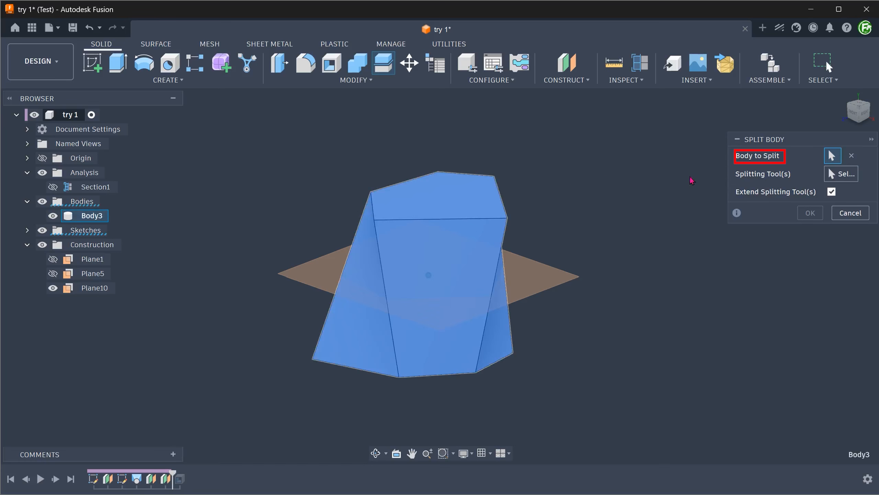
pyautogui.click(846, 174)
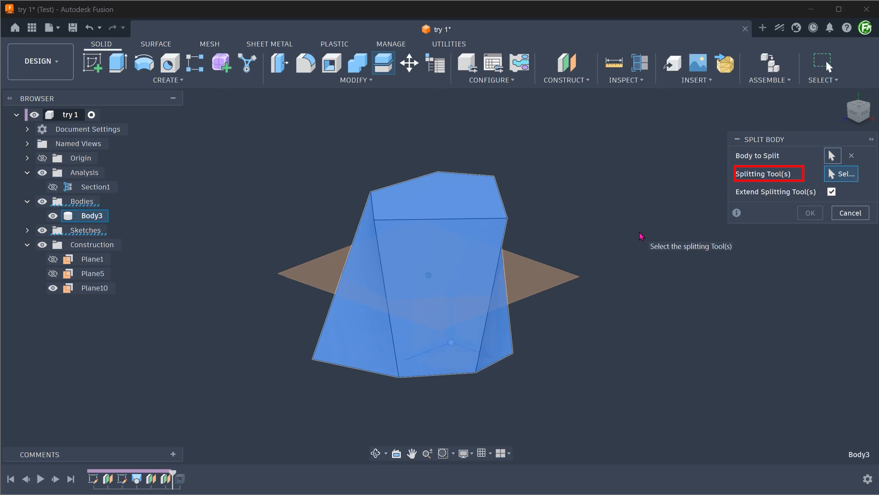
pyautogui.click(535, 278)
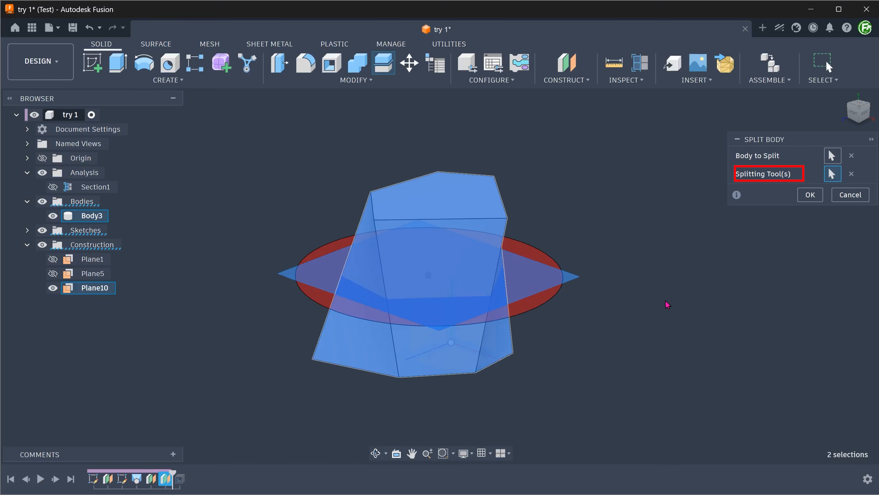
pyautogui.click(803, 196)
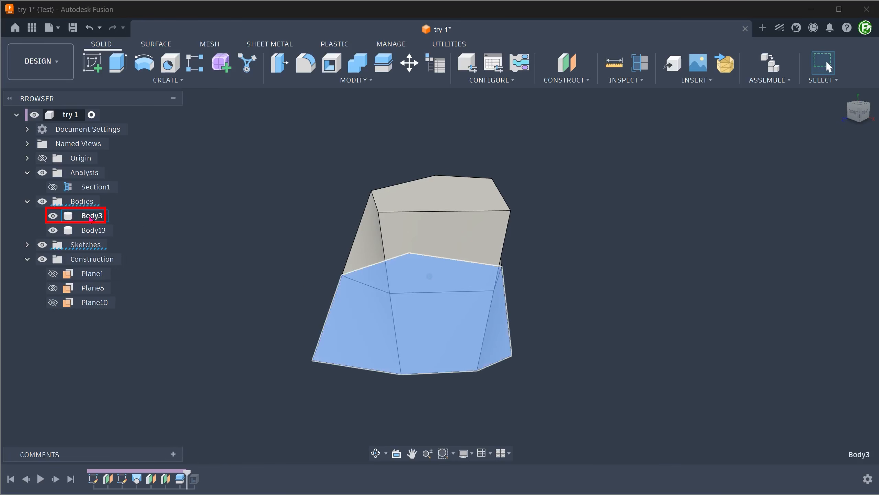
# Step: Hide the lower body, Body3, and check the flat underside of the remaining upper body
pyautogui.click(53, 215)
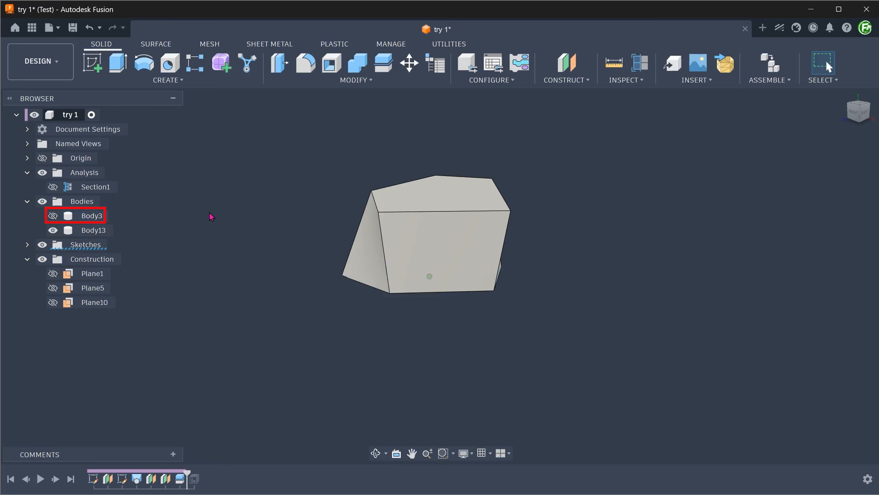
pyautogui.keyDown('shift'); pyautogui.moveTo(211, 216); pyautogui.dragTo(334, 285, button='middle'); pyautogui.keyUp('shift')
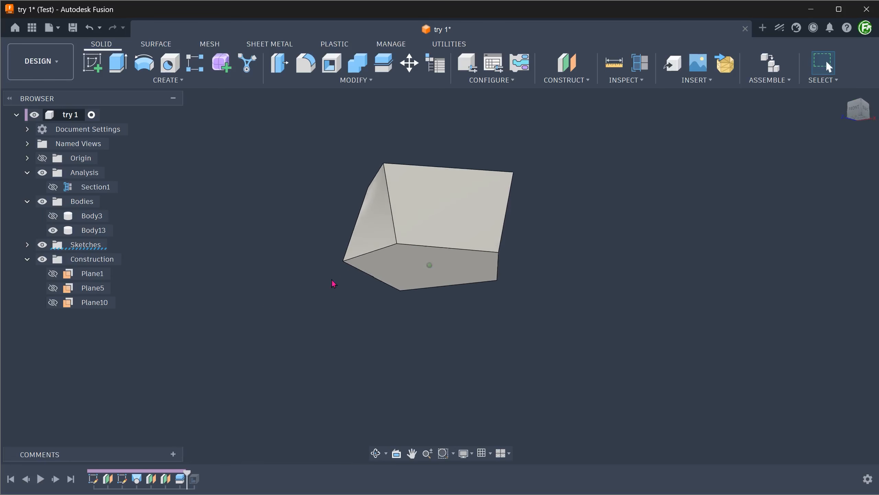
pyautogui.click(396, 267)
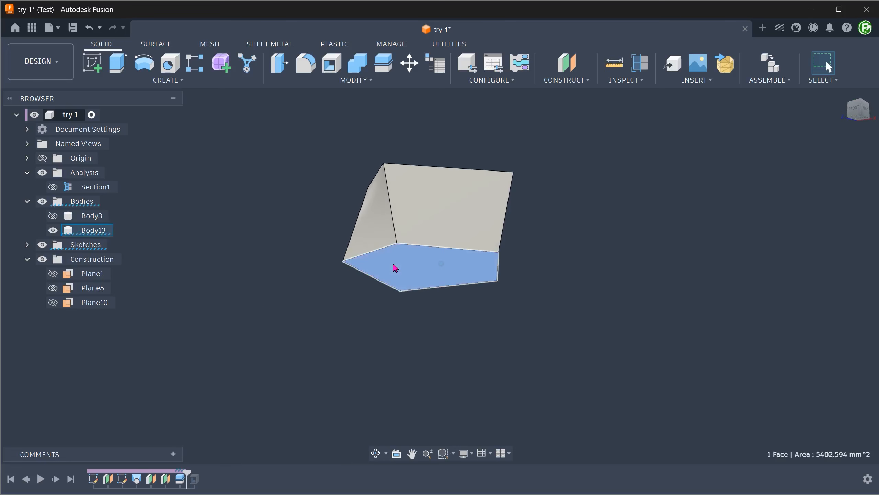
pyautogui.click(256, 193)
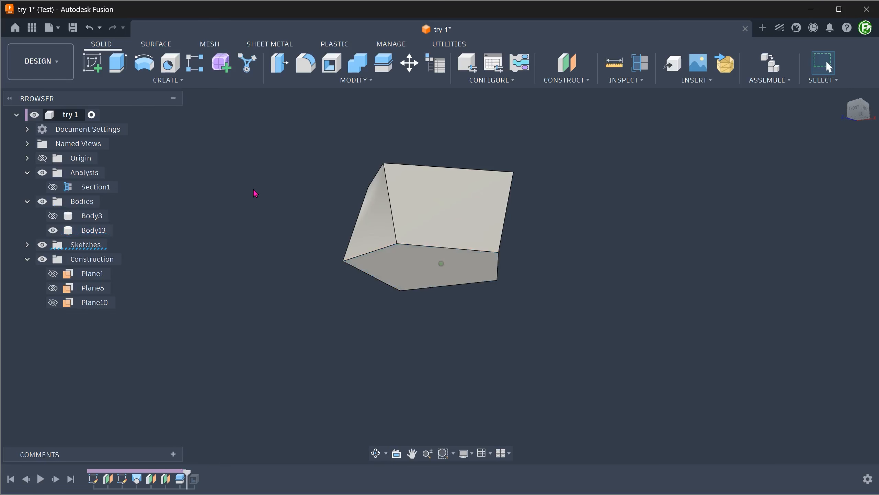
pyautogui.keyDown('shift'); pyautogui.moveTo(255, 193); pyautogui.dragTo(261, 167, button='middle'); pyautogui.keyUp('shift')
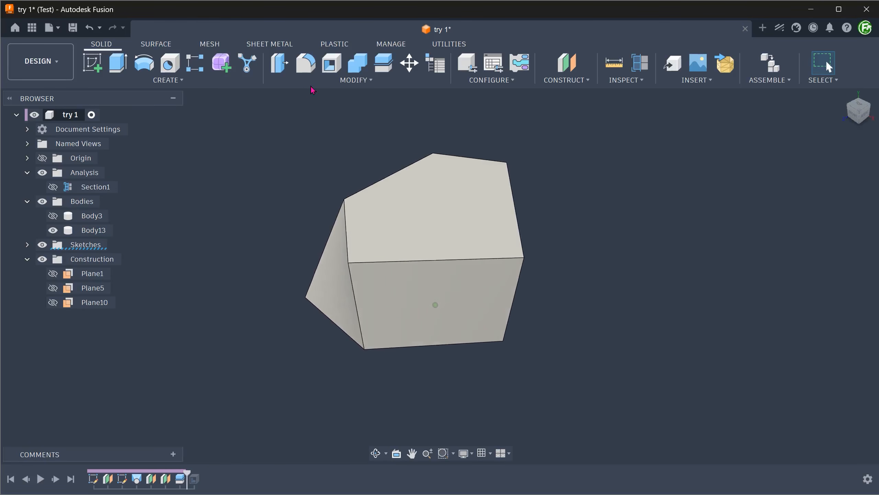
# Step: Shell the upper body with a 5 mm inside thickness, removing only its top face
pyautogui.click(322, 84)
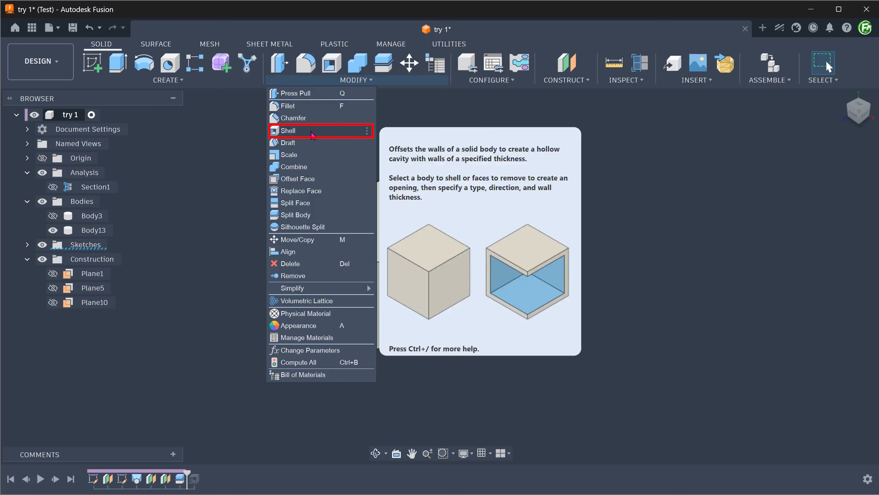
pyautogui.click(313, 135)
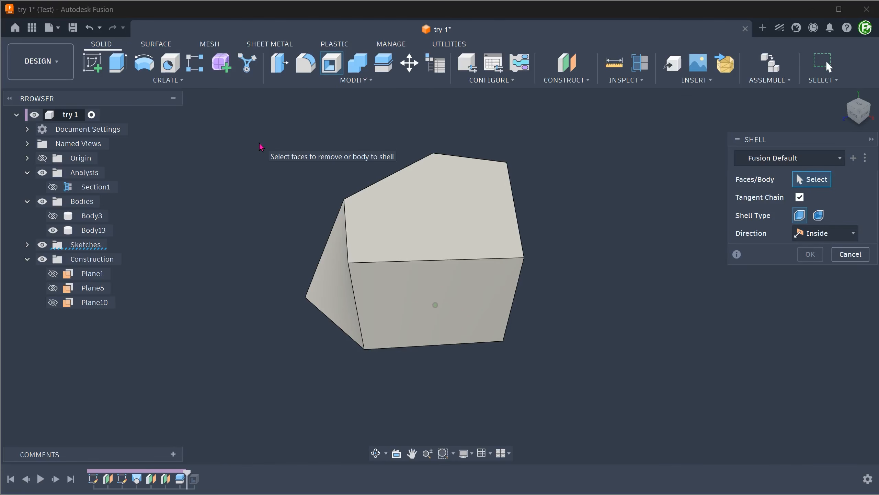
pyautogui.click(444, 205)
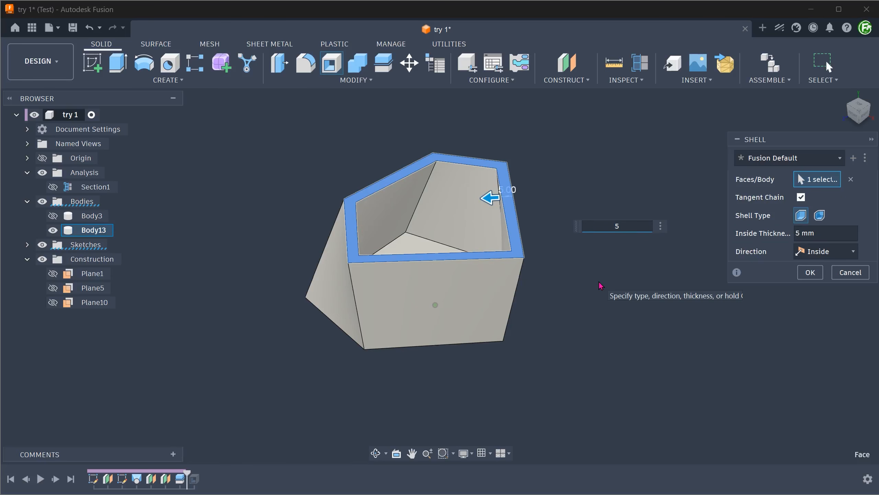
pyautogui.click(810, 273)
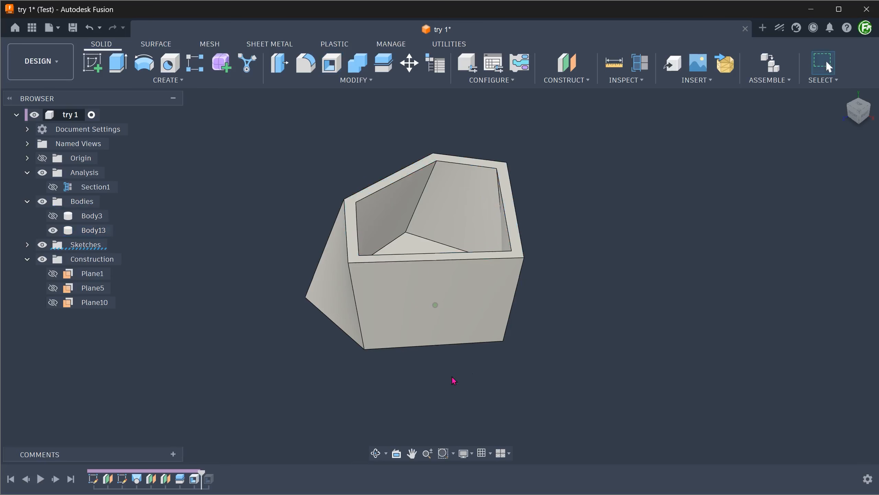
pyautogui.keyDown('shift'); pyautogui.moveTo(248, 332); pyautogui.dragTo(224, 198, button='middle'); pyautogui.keyUp('shift')
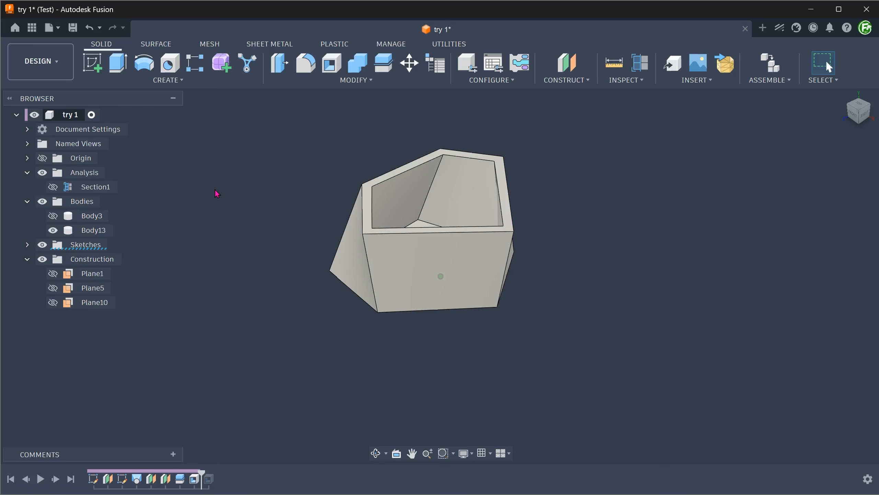
# Step: Show only the lower body and shell it with a 5 mm inside thickness, removing both its top and bottom faces
pyautogui.click(52, 216)
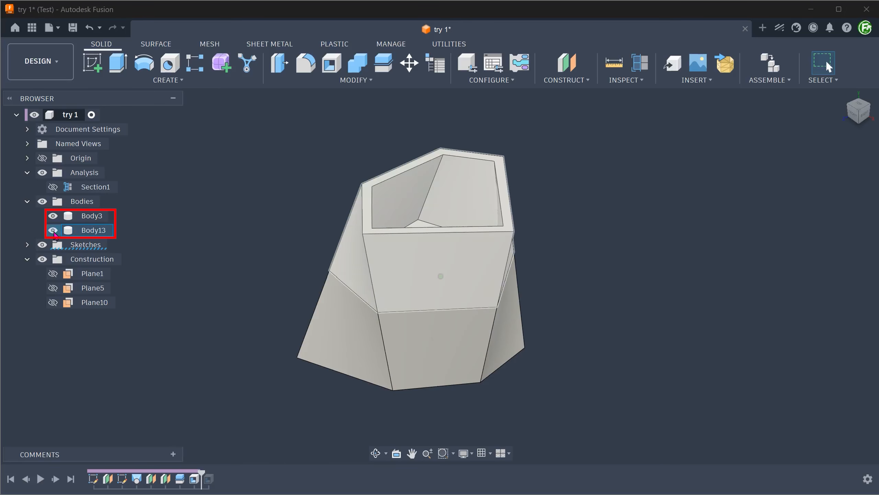
pyautogui.click(53, 231)
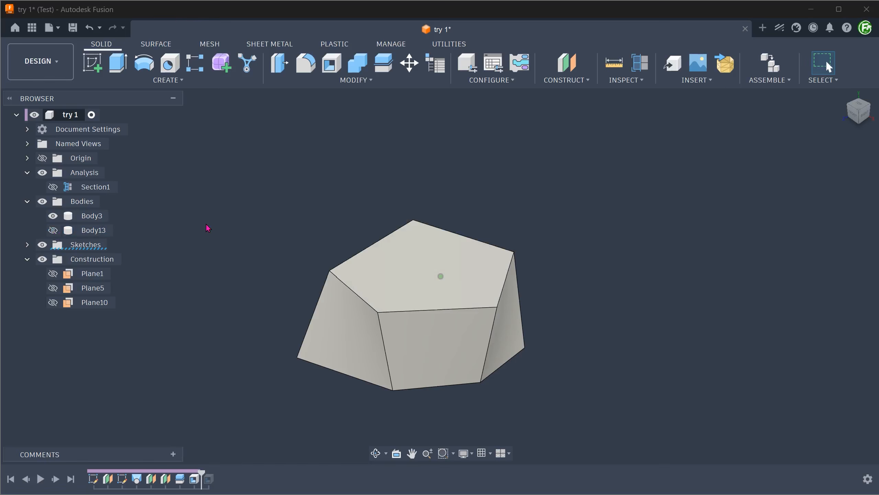
pyautogui.click(310, 80)
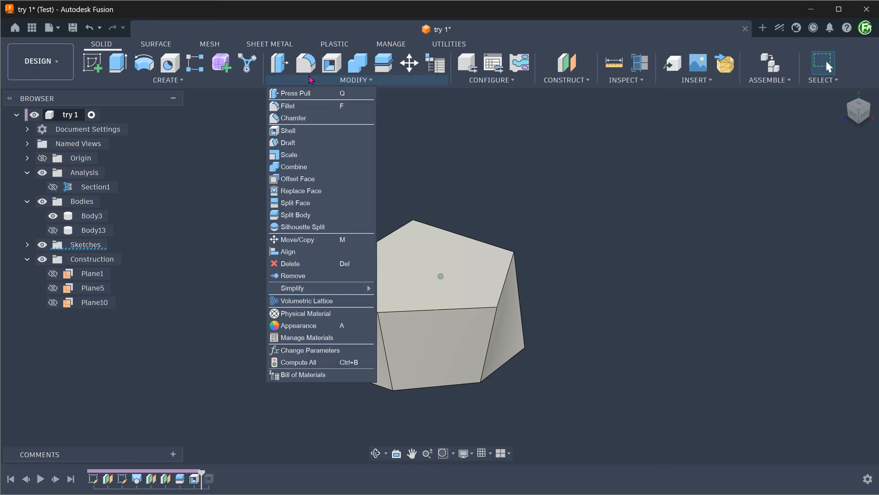
pyautogui.click(310, 130)
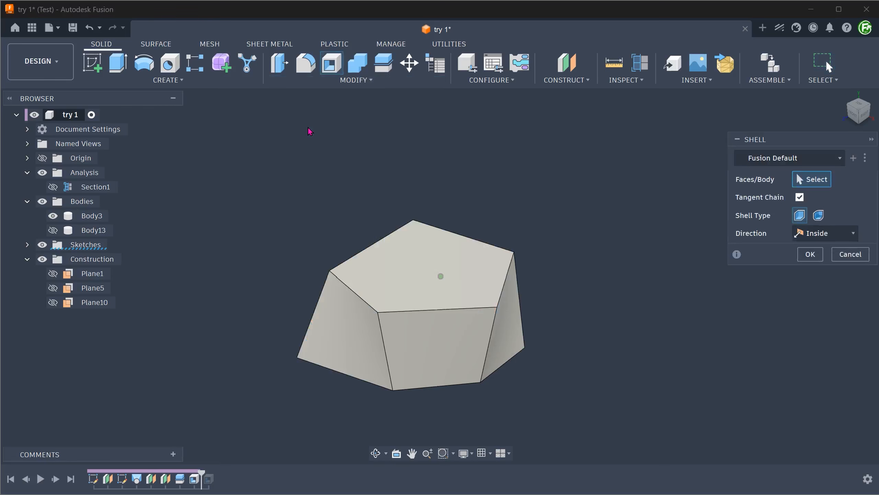
pyautogui.click(397, 267)
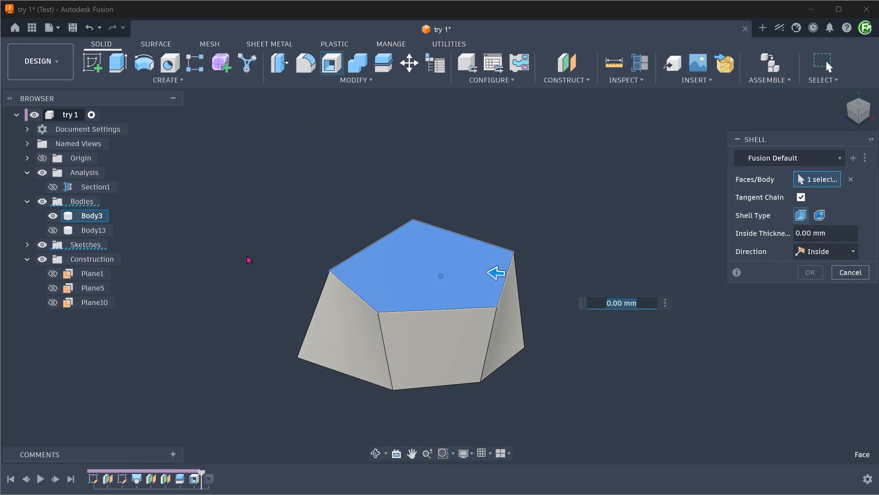
pyautogui.keyDown('shift'); pyautogui.moveTo(247, 257); pyautogui.dragTo(359, 346, button='middle'); pyautogui.keyUp('shift')
pyautogui.click(393, 310)
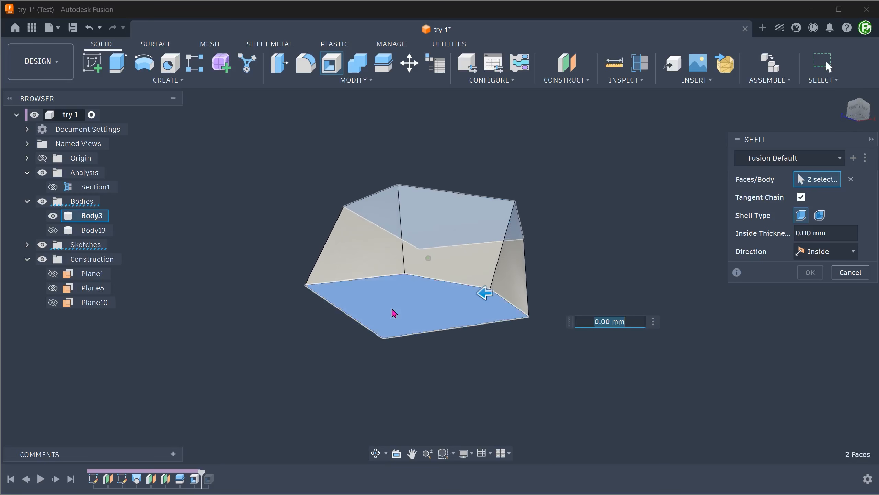
pyautogui.write('5')
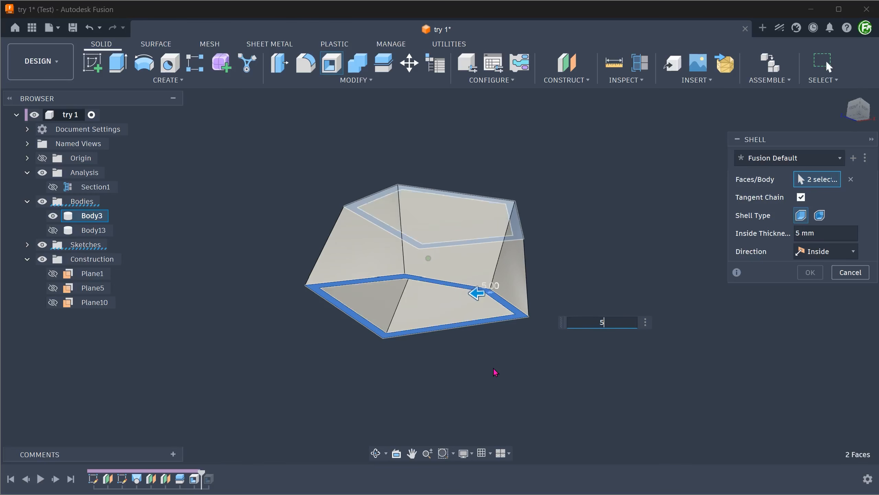
pyautogui.keyDown('shift'); pyautogui.moveTo(494, 373); pyautogui.dragTo(653, 240, button='middle'); pyautogui.keyUp('shift')
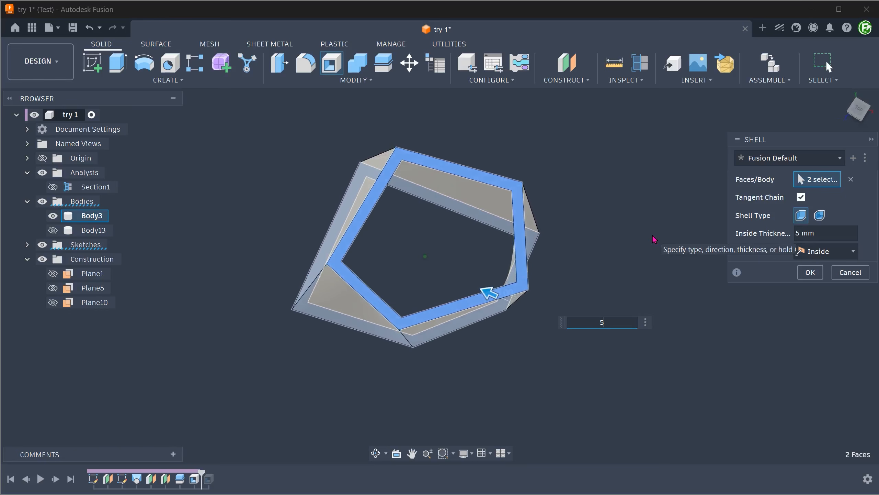
pyautogui.click(804, 276)
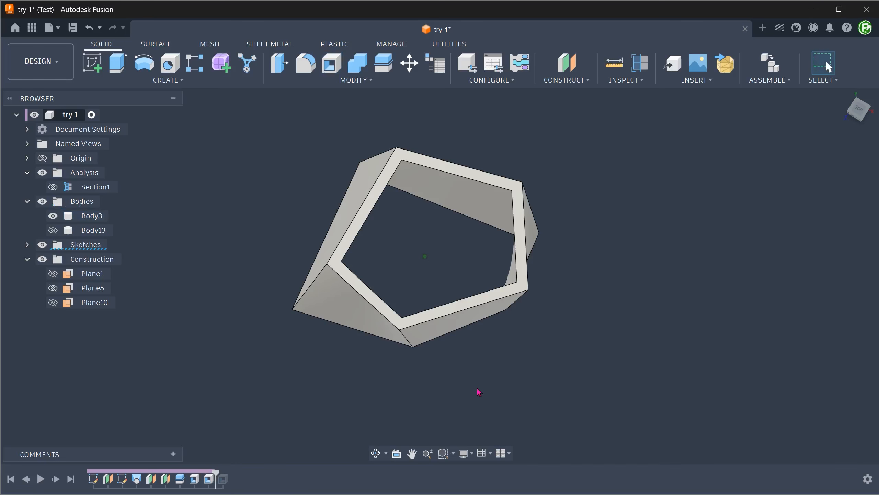
pyautogui.keyDown('shift'); pyautogui.moveTo(478, 389); pyautogui.dragTo(209, 209, button='middle'); pyautogui.keyUp('shift')
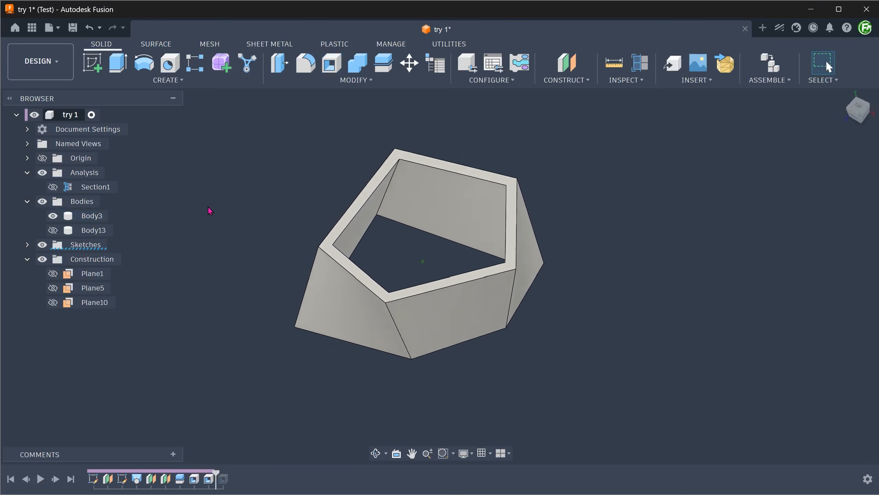
# Step: Show the upper body and join it with the lower body using Combine, with the upper body as target and Keep Tools off
pyautogui.click(53, 230)
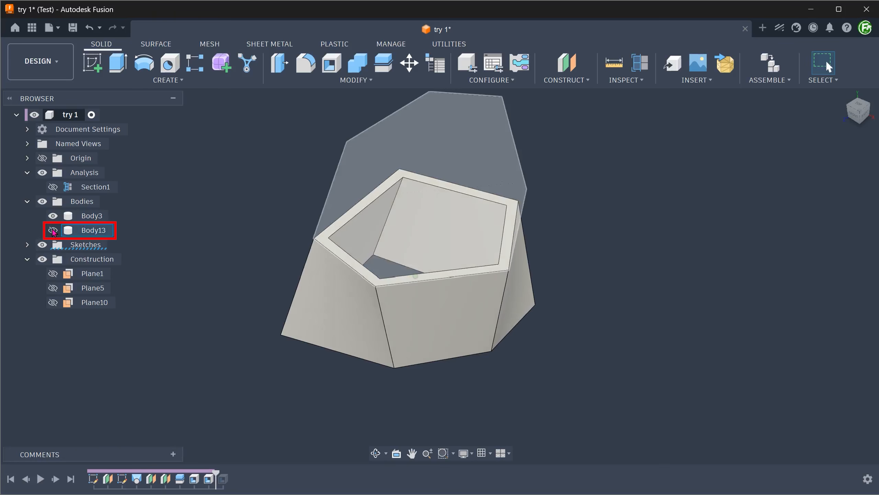
pyautogui.click(53, 230)
pyautogui.keyDown('shift'); pyautogui.moveTo(219, 208); pyautogui.dragTo(230, 180, button='middle'); pyautogui.keyUp('shift')
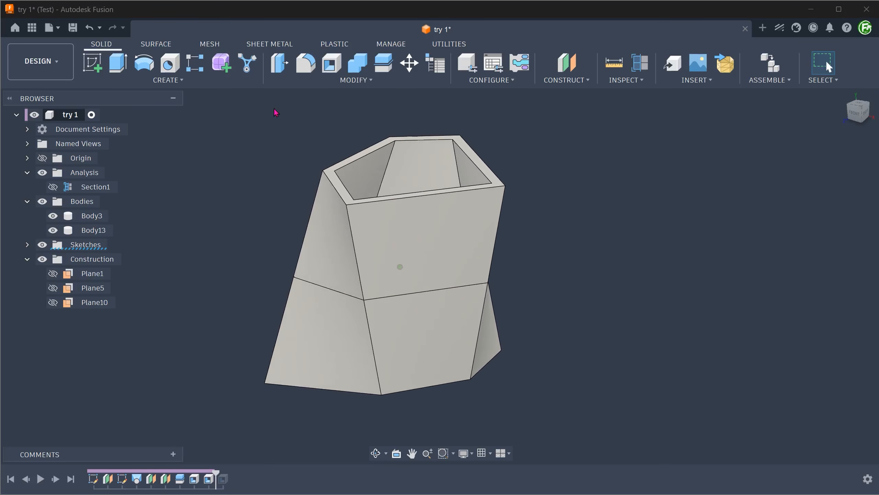
pyautogui.click(303, 84)
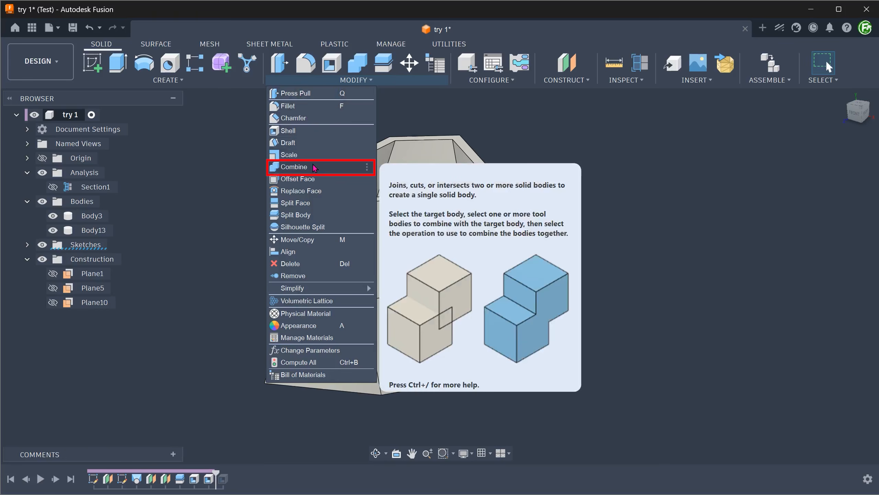
pyautogui.click(313, 167)
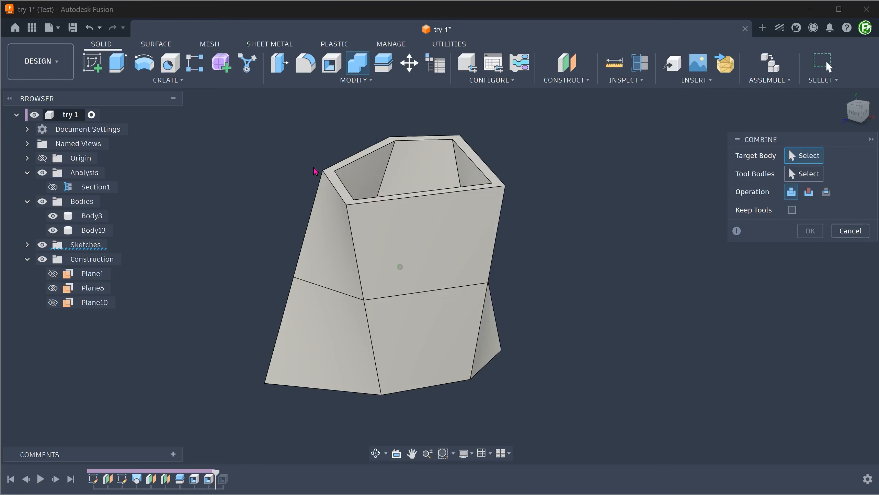
pyautogui.click(336, 230)
pyautogui.click(325, 334)
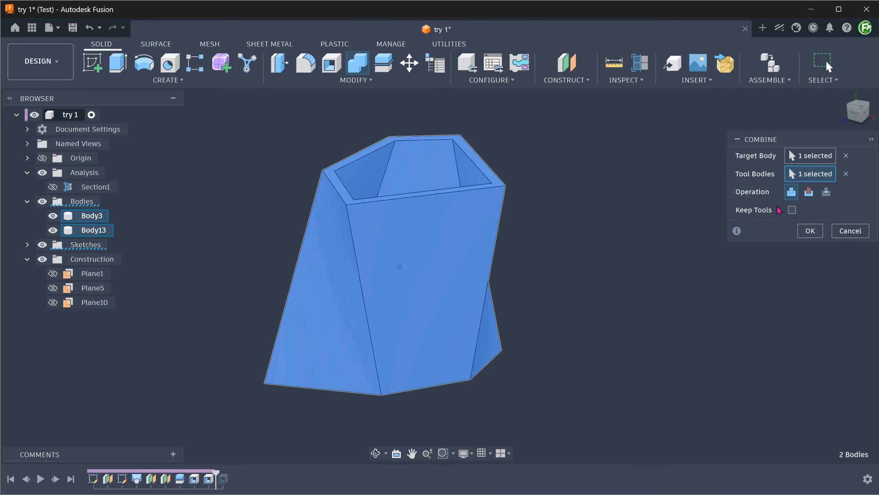
pyautogui.click(806, 234)
# Step: Turn on Section1 and open its edit settings to inspect the floor's cross-section, accepting the section edit
pyautogui.click(53, 187)
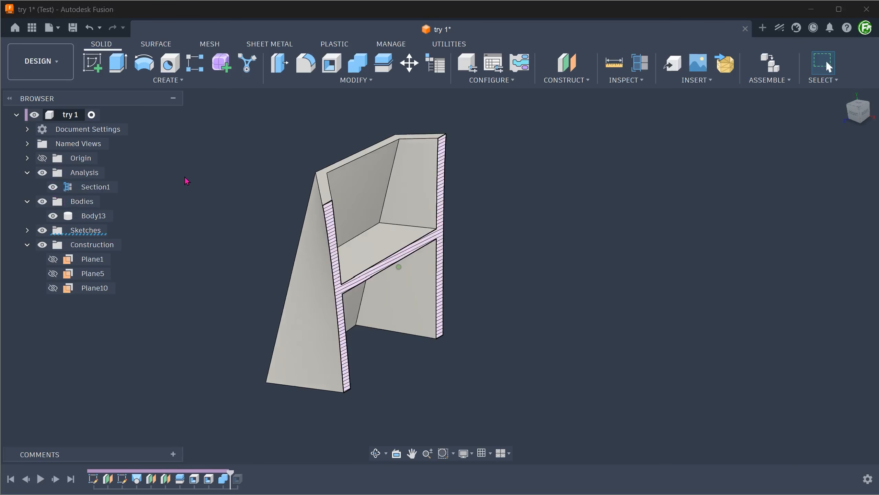
pyautogui.rightClick(100, 186)
pyautogui.click(141, 212)
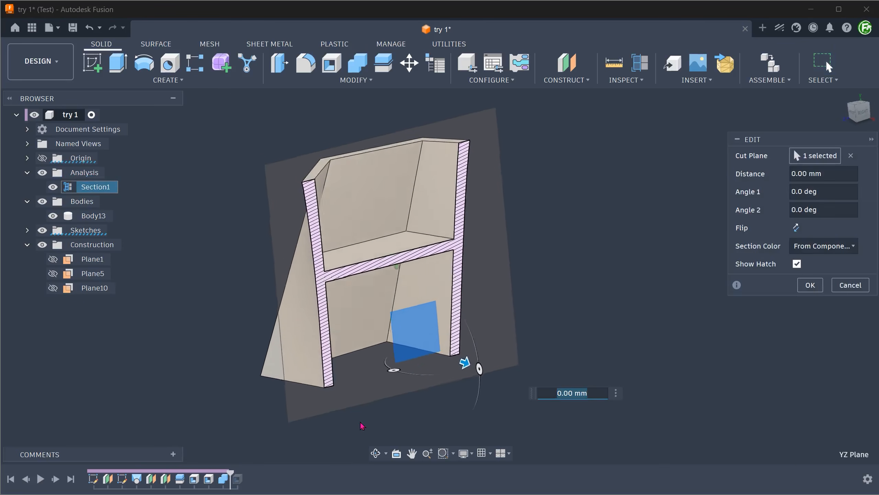
pyautogui.press('Return')
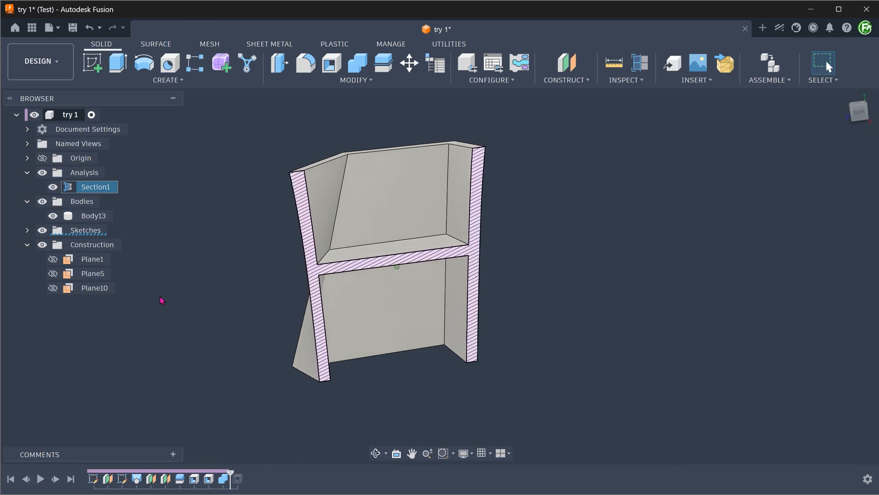